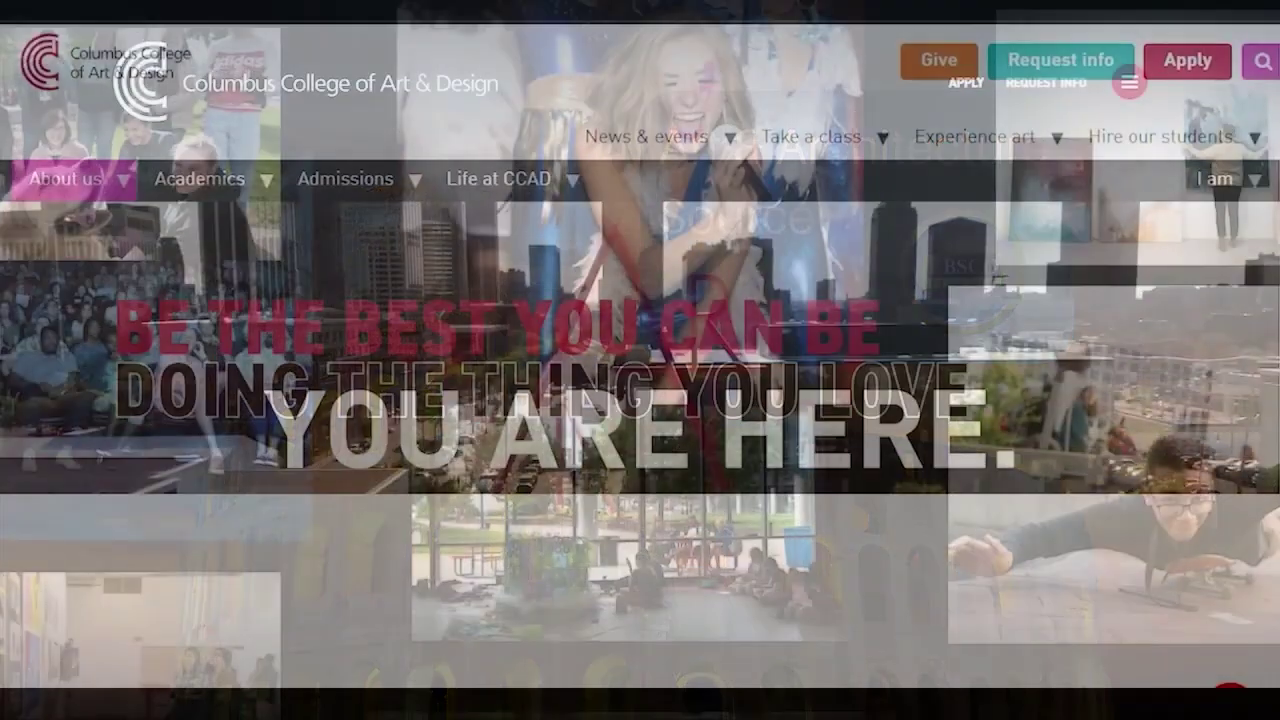
# Scroll down the CCAD home page to the student artwork gallery
pyautogui.scroll(-20, 640, 360)
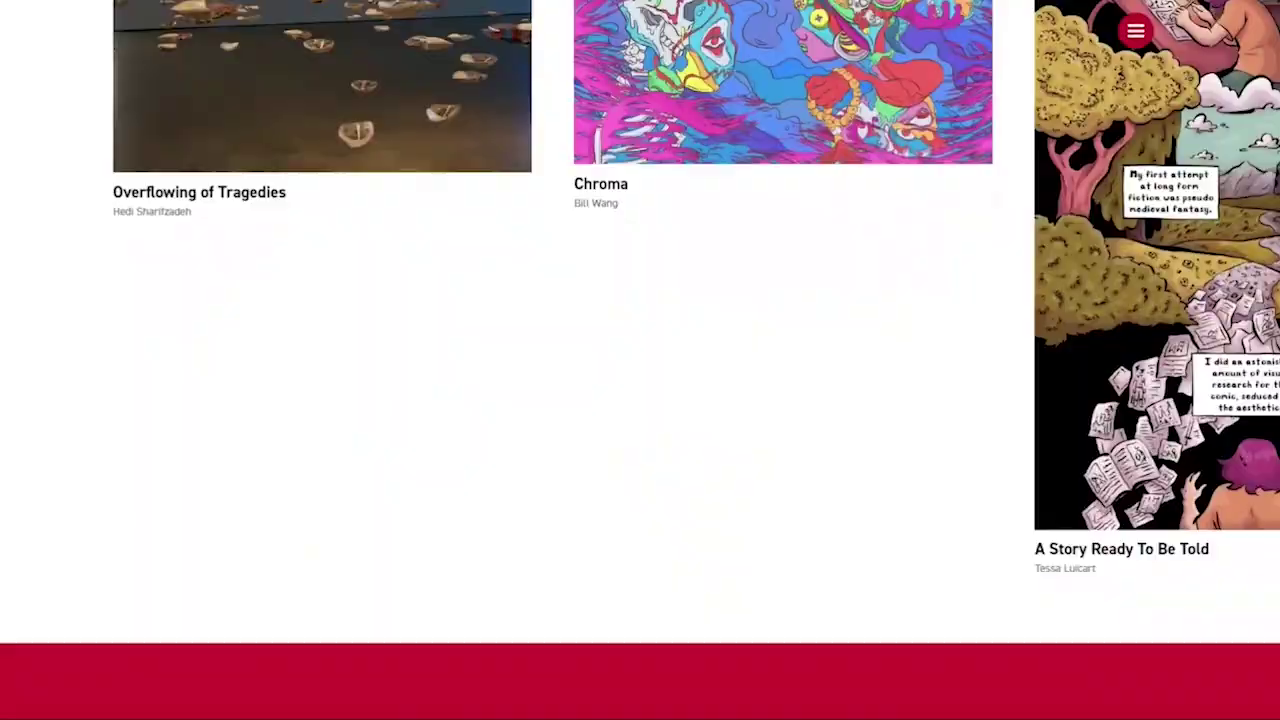
pyautogui.scroll(-20, 640, 360)
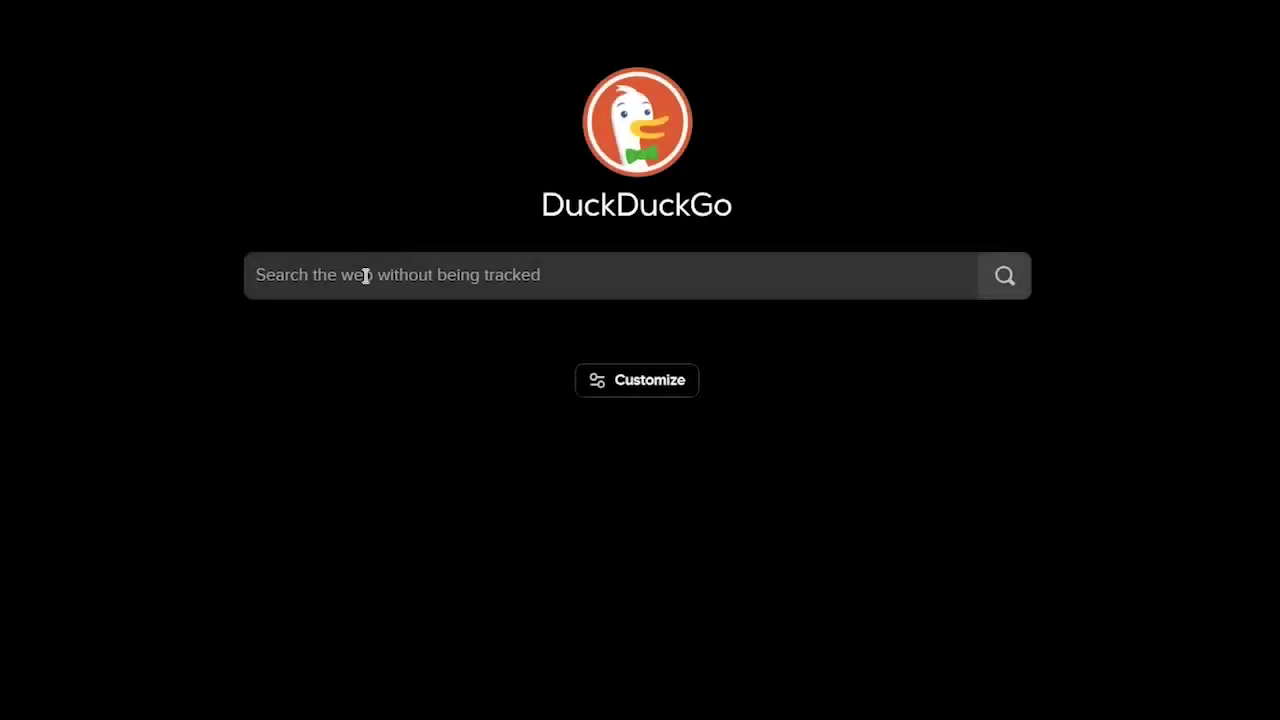
# Search DuckDuckGo for 'ccad library' and open the 'Home - CCAD Library & IT Website' result
pyautogui.write('ccad library')
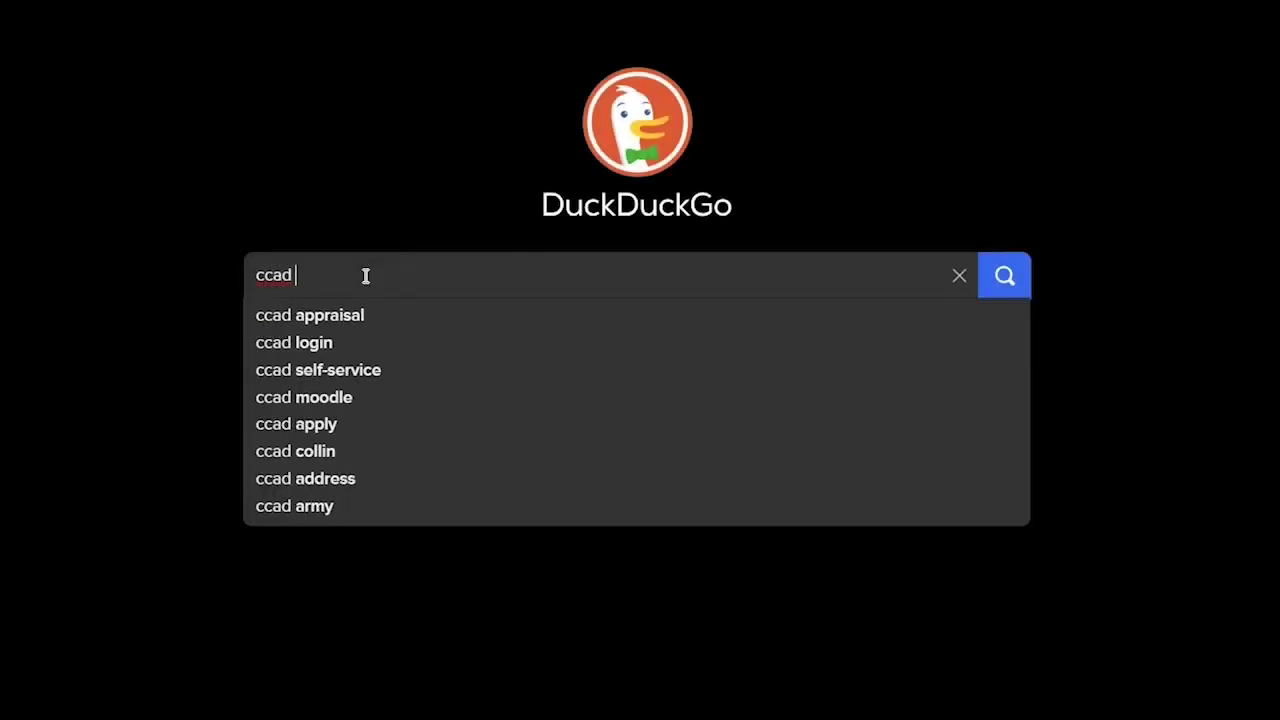
pyautogui.press('Return')
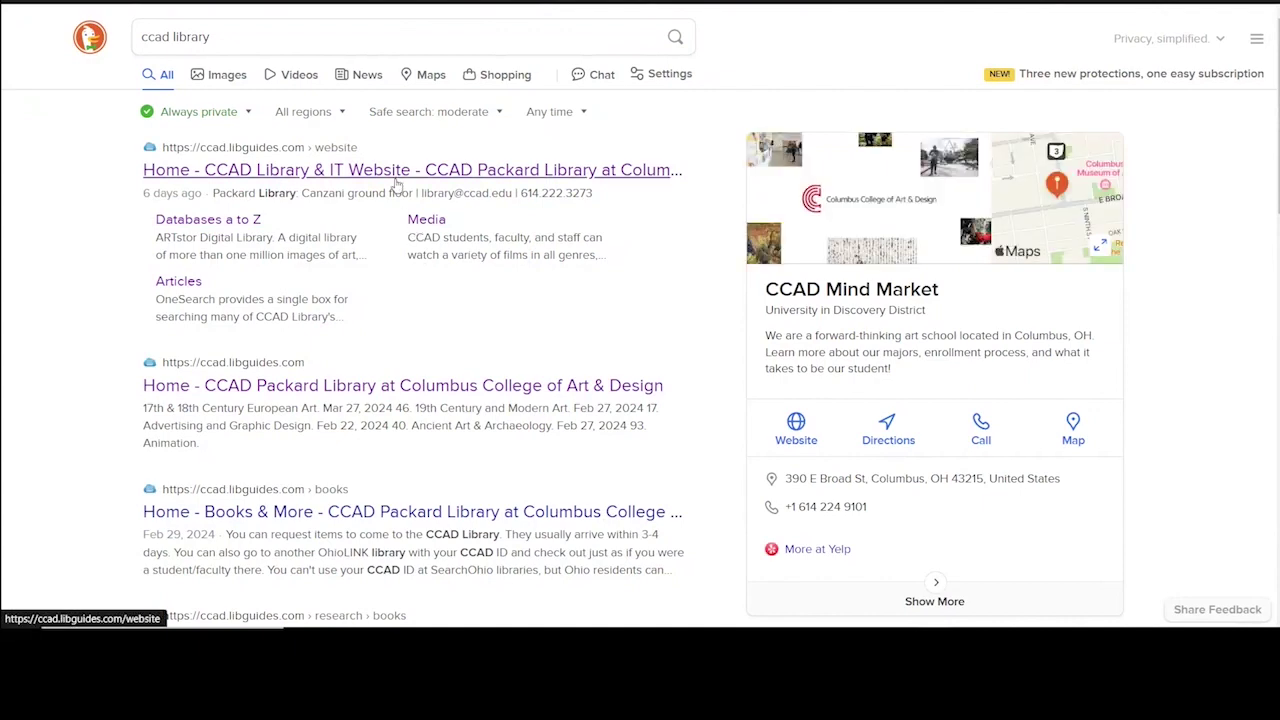
pyautogui.click(491, 394)
pyautogui.moveTo(147, 175)
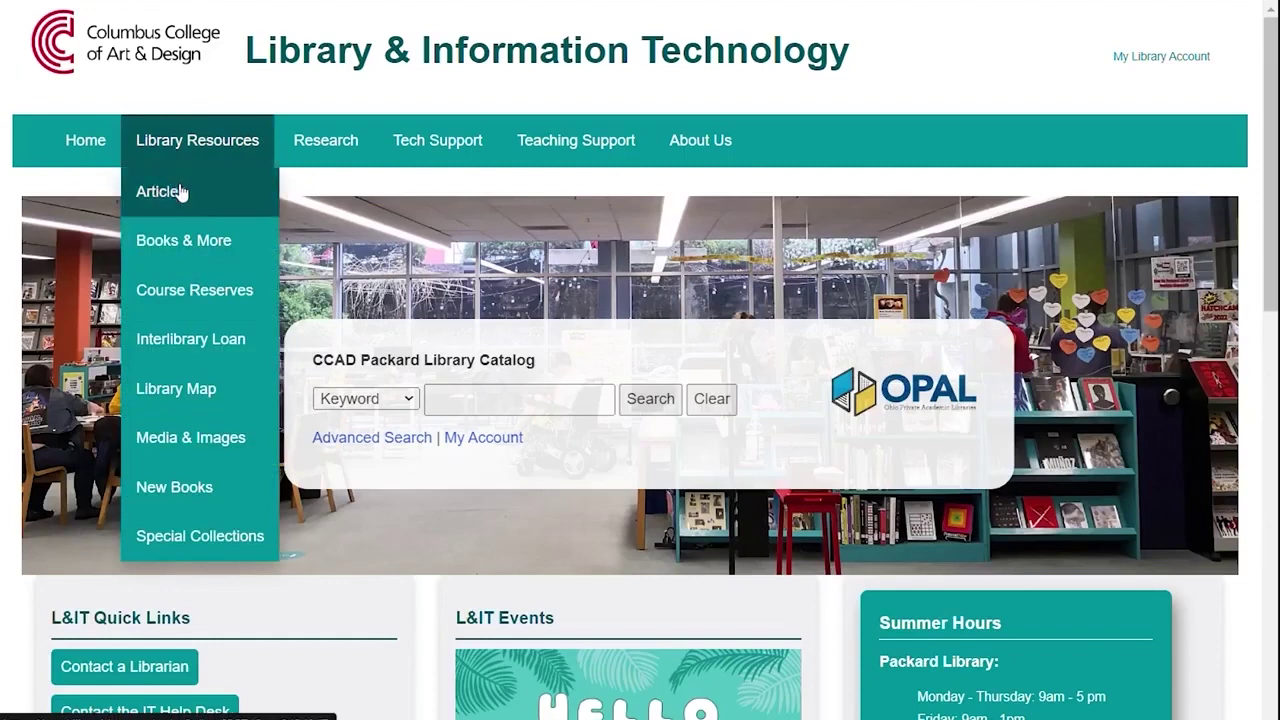
# Go to the library's Articles page under Library Resources
pyautogui.click(181, 194)
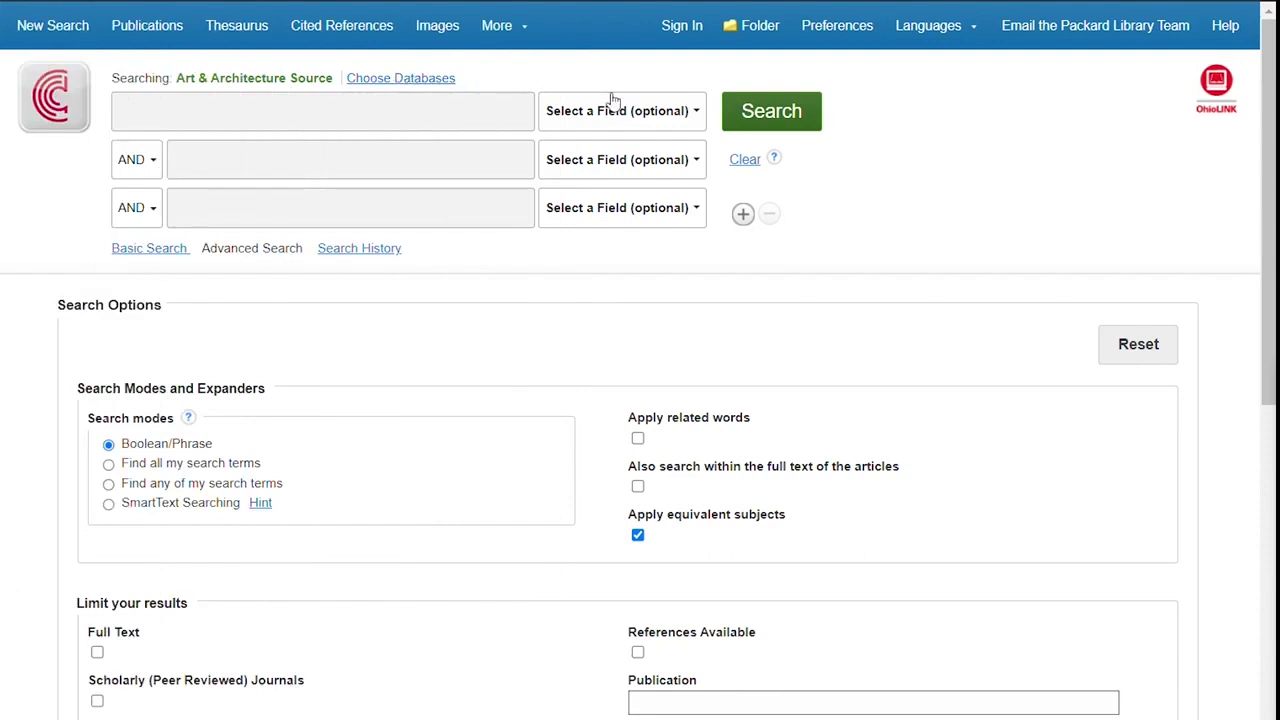
pyautogui.click(680, 115)
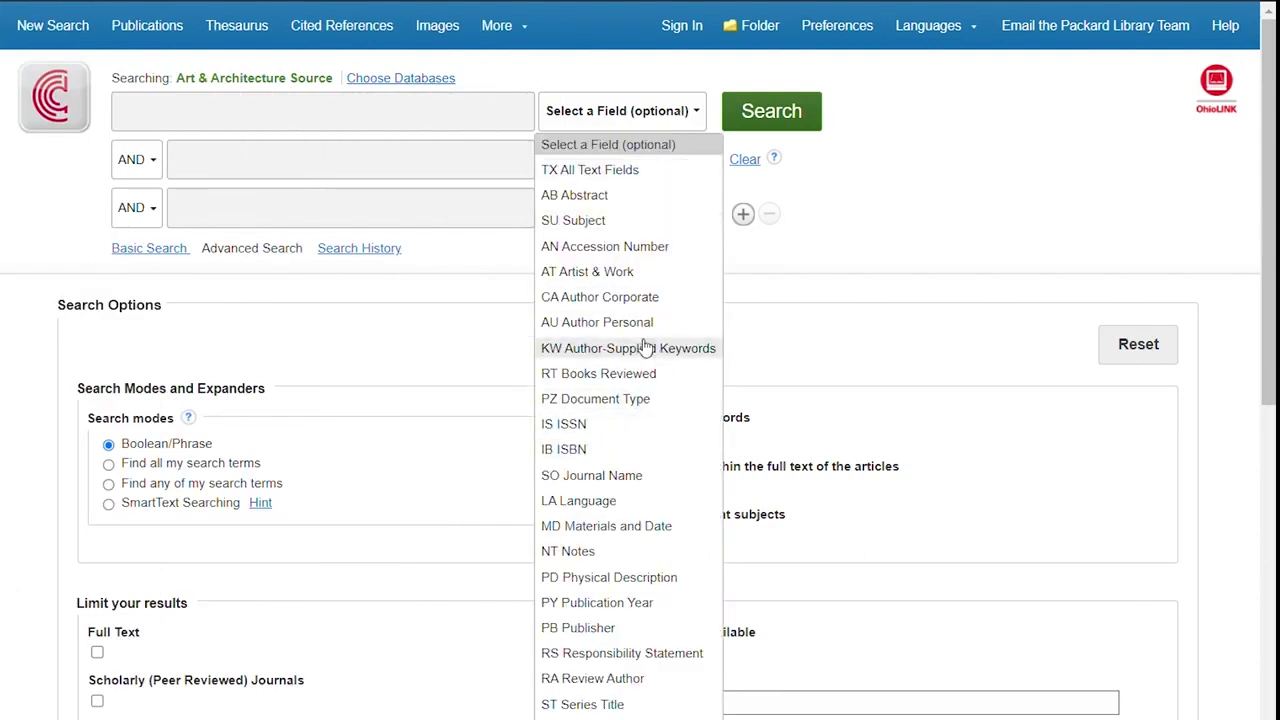
pyautogui.click(636, 150)
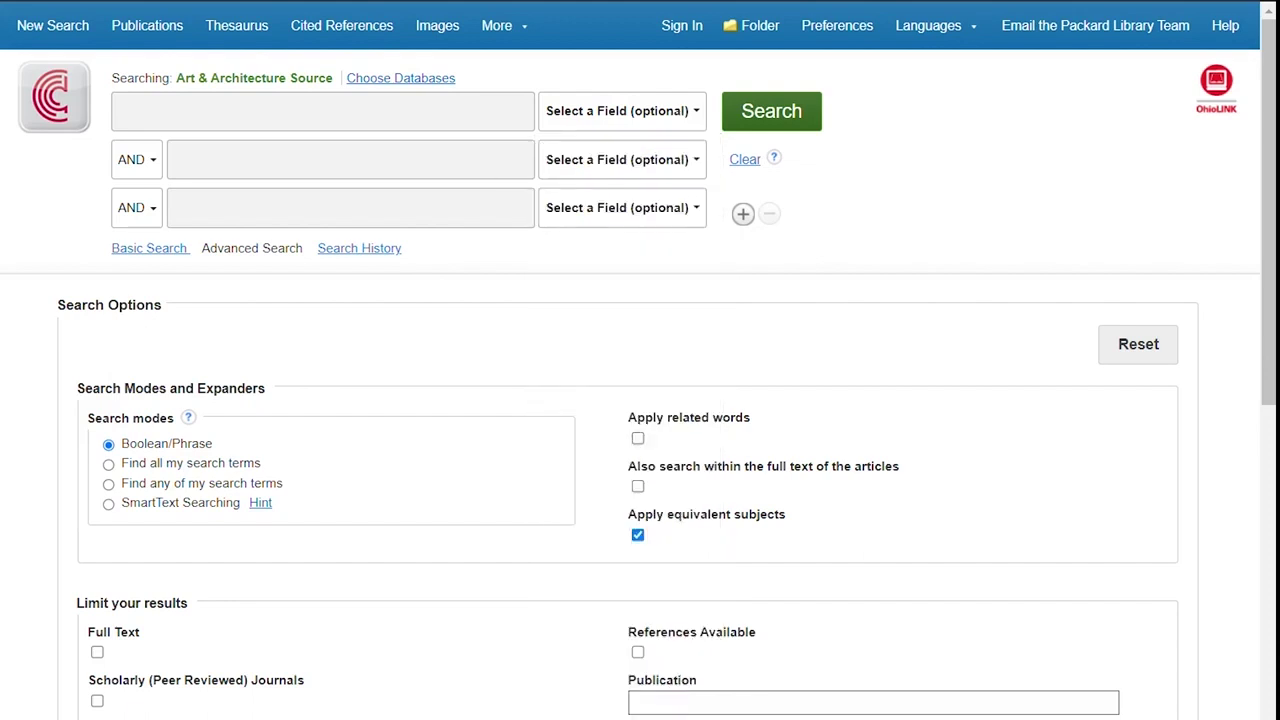
pyautogui.click(148, 168)
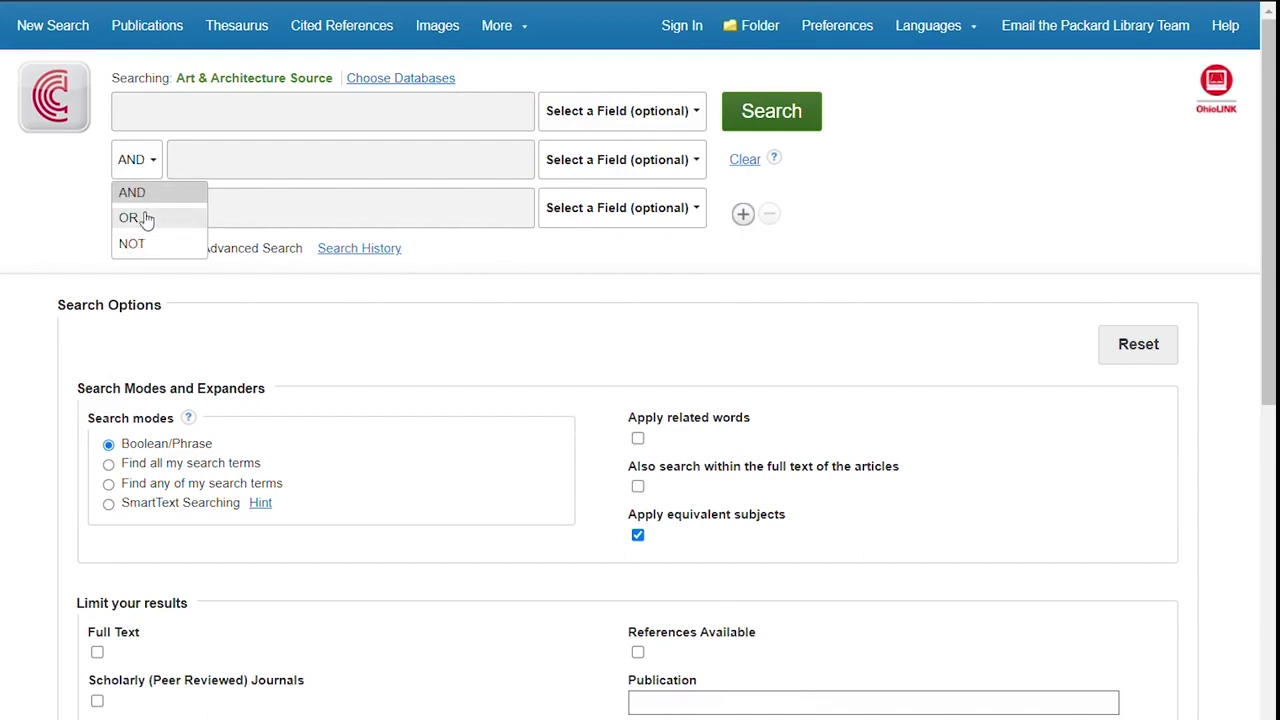
pyautogui.click(145, 191)
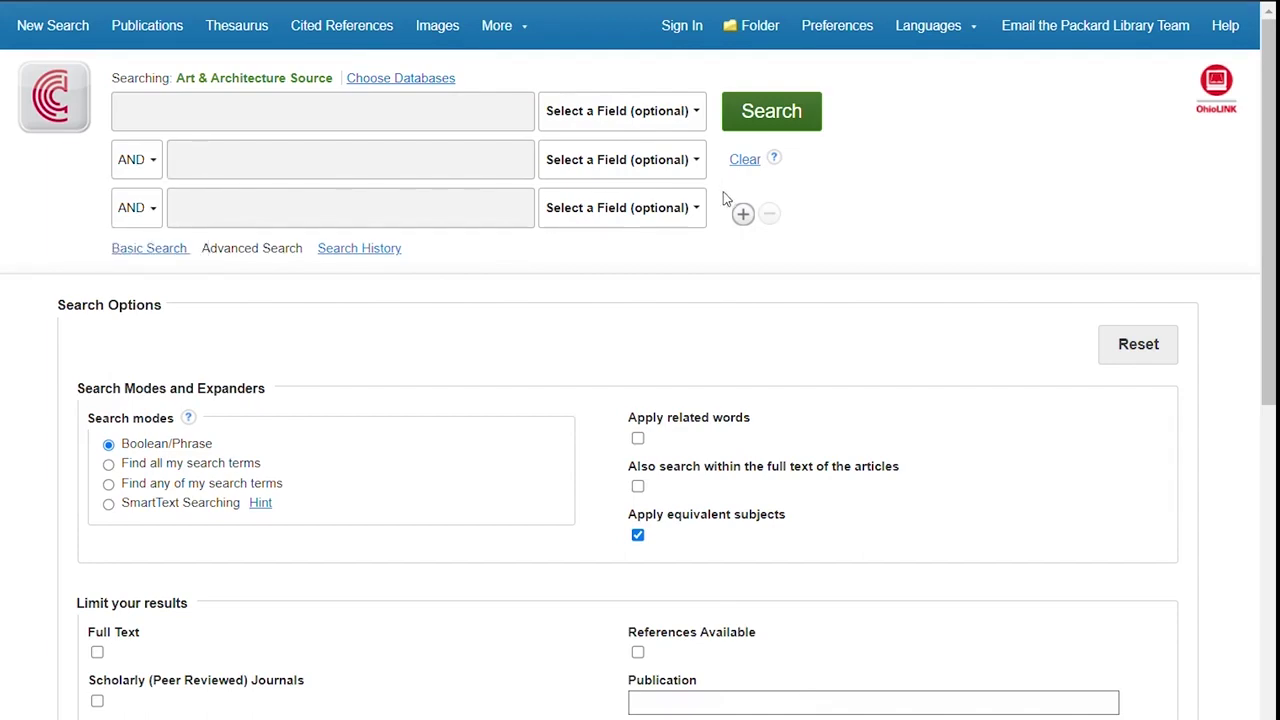
pyautogui.scroll(-5, 726, 198)
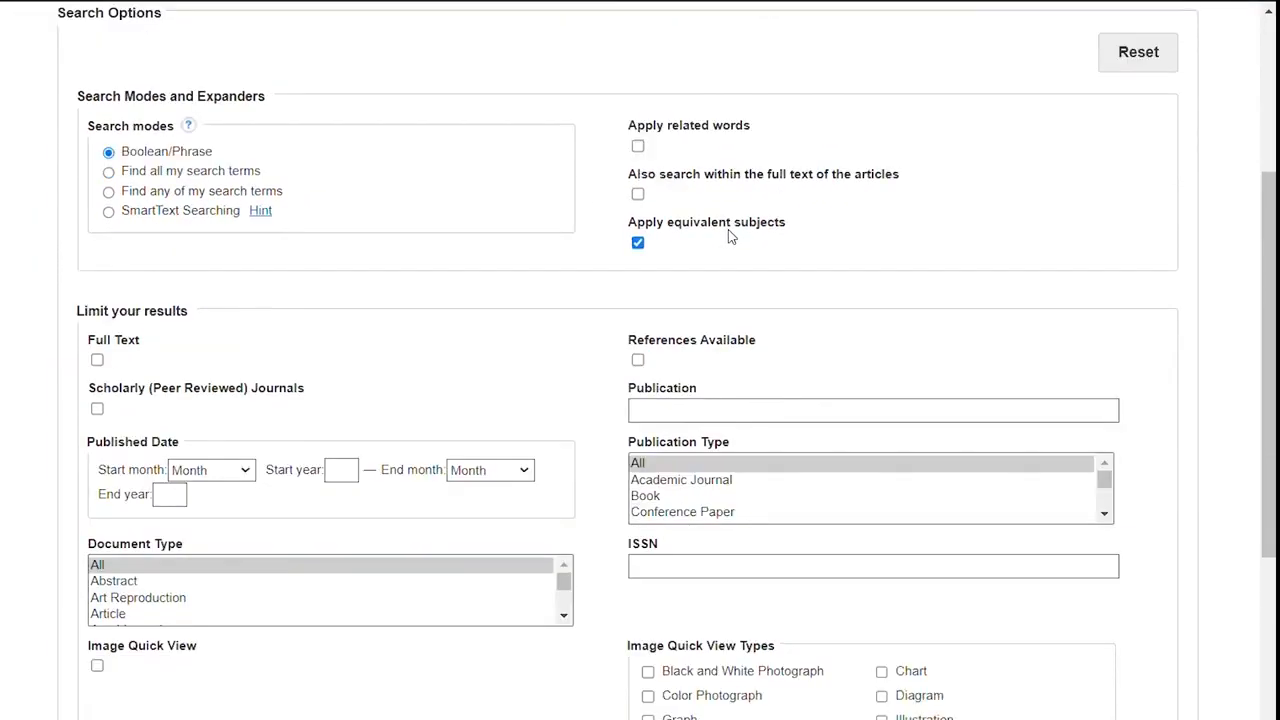
pyautogui.scroll(-4, 729, 236)
pyautogui.scroll(5, 742, 236)
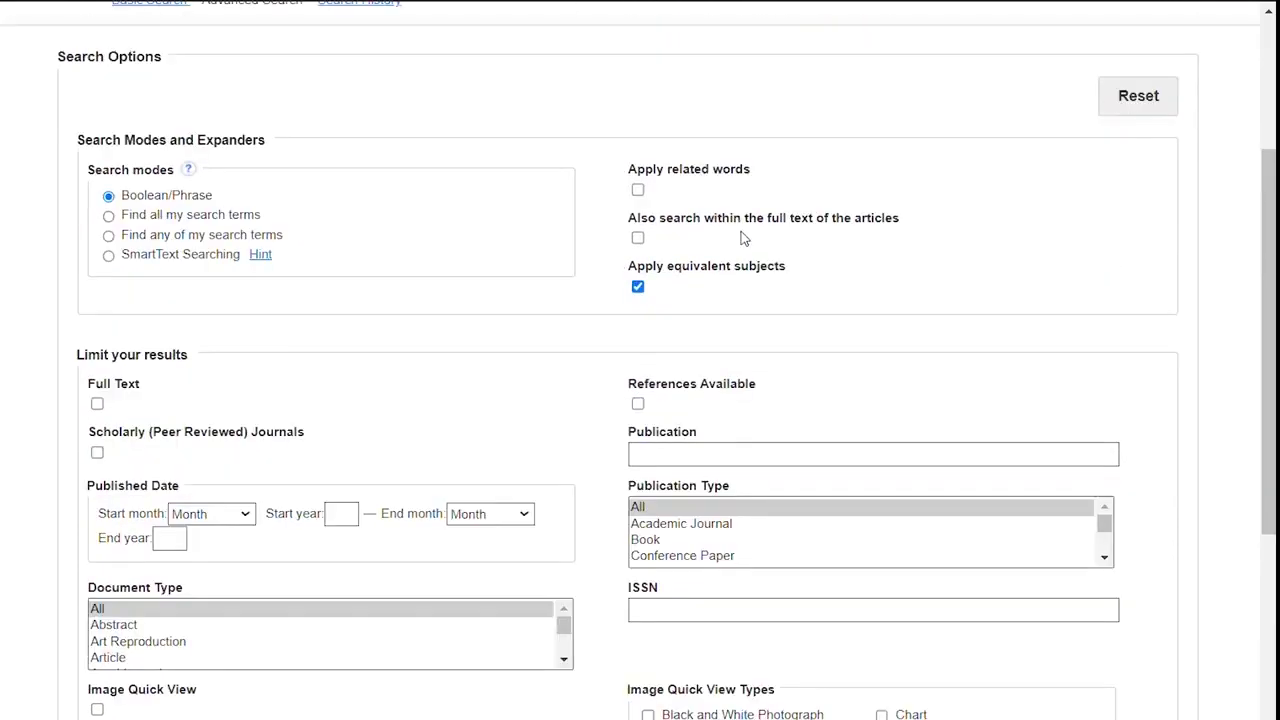
pyautogui.scroll(1, 742, 238)
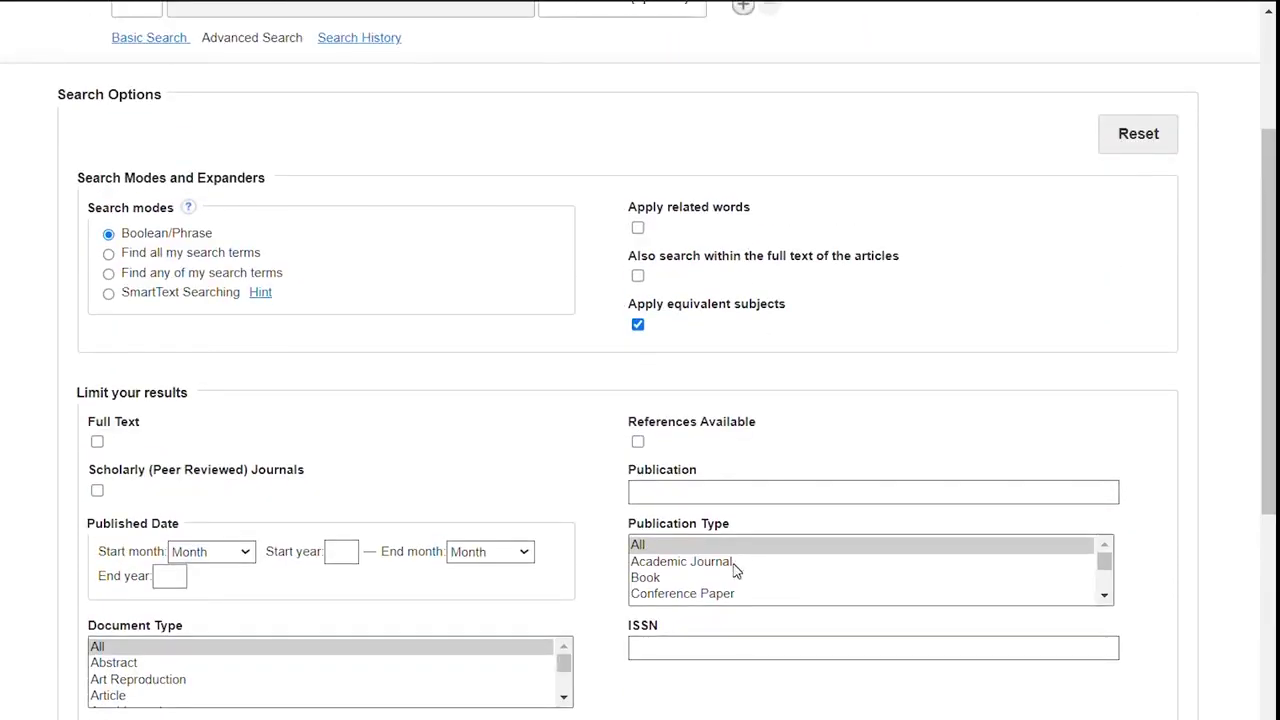
pyautogui.scroll(4, 734, 568)
# Enter 'sustainability or sustainable or eco-friendly' in the first search box
pyautogui.click(455, 128)
pyautogui.write('sustainab')
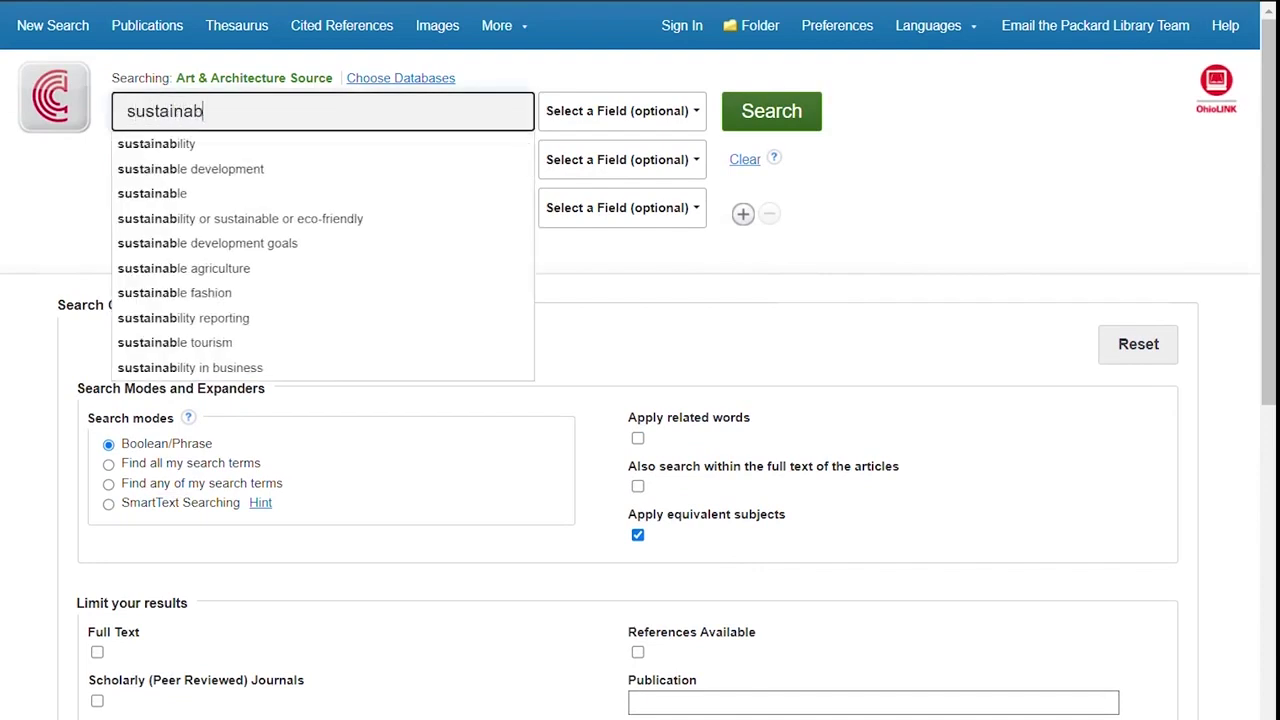
pyautogui.press('Down')
pyautogui.press('Down')
pyautogui.press('Down')
pyautogui.press('Down')
pyautogui.press('Return')
# Add 'fashion or clothing or apparel or dress' in the second box and run the search
pyautogui.press('Tab')
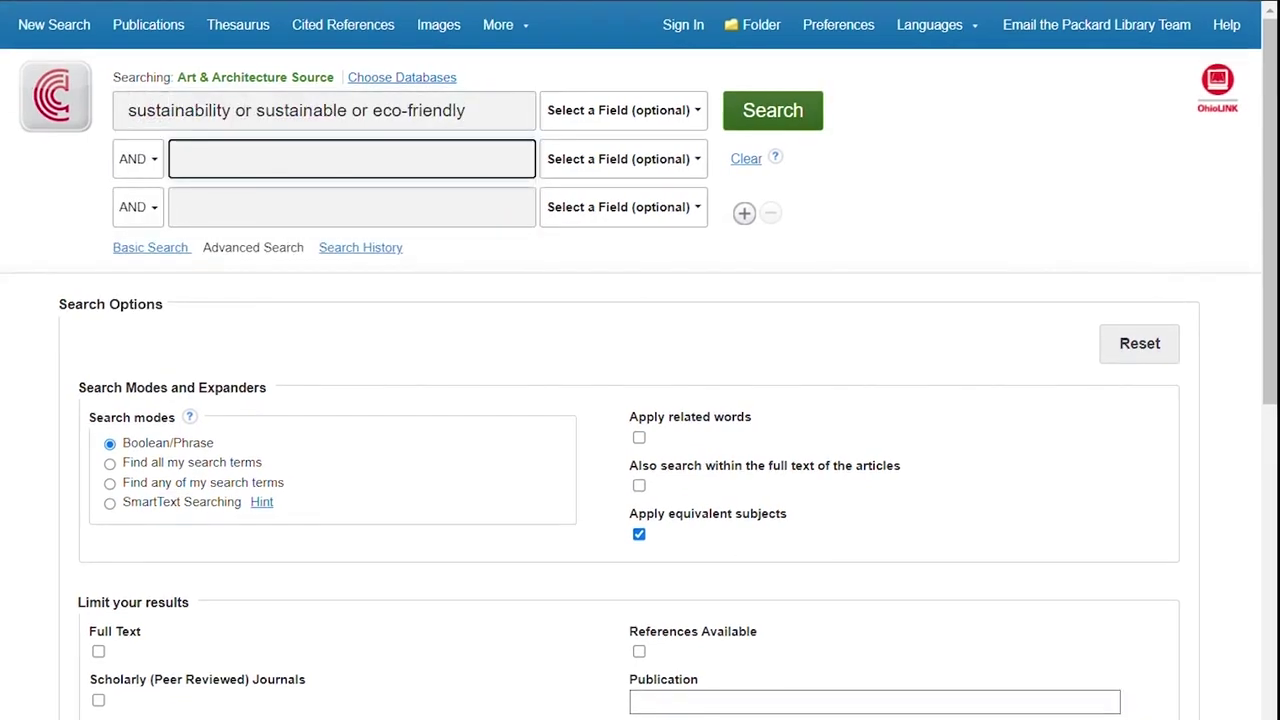
pyautogui.write('fashion')
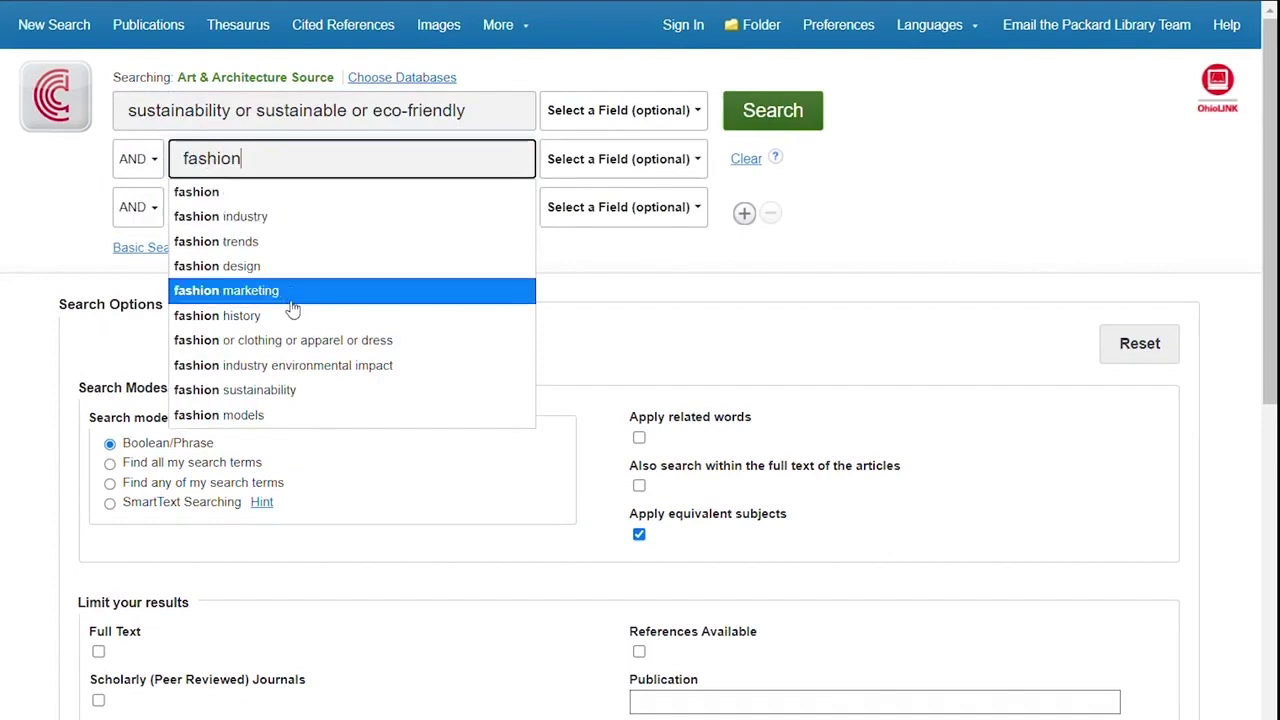
pyautogui.click(286, 340)
pyautogui.click(812, 115)
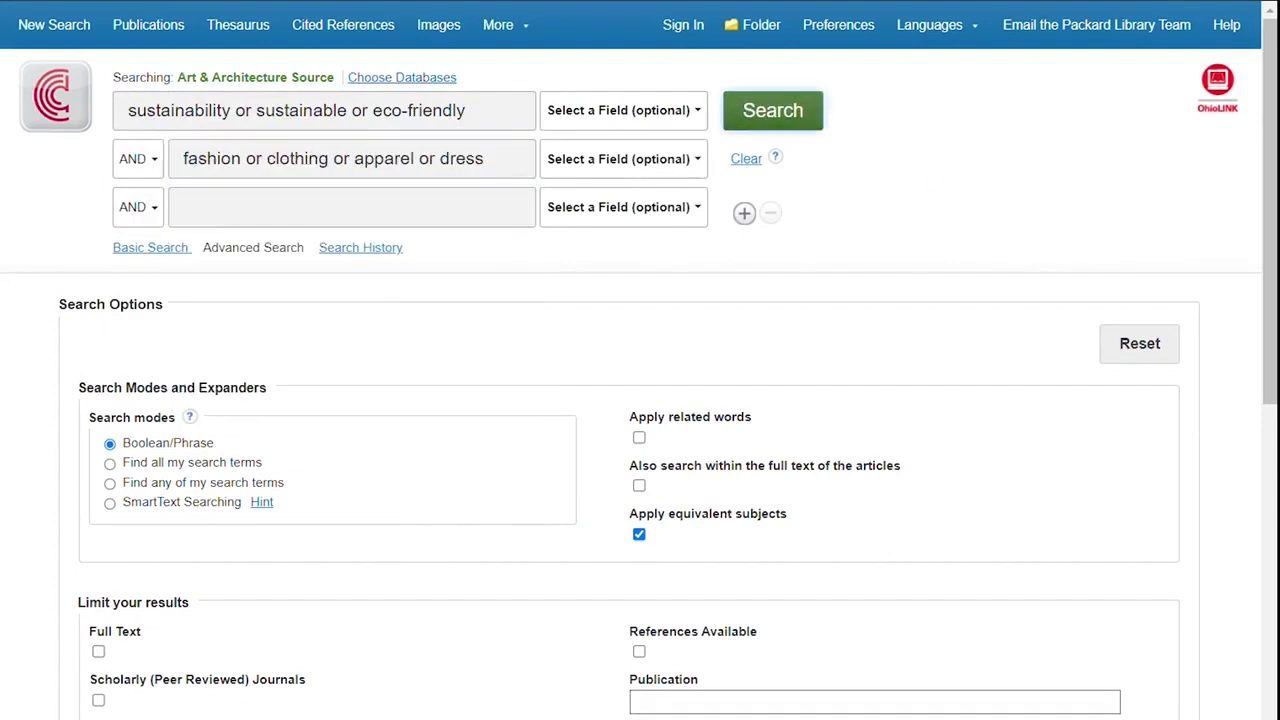
pyautogui.scroll(-8, 816, 589)
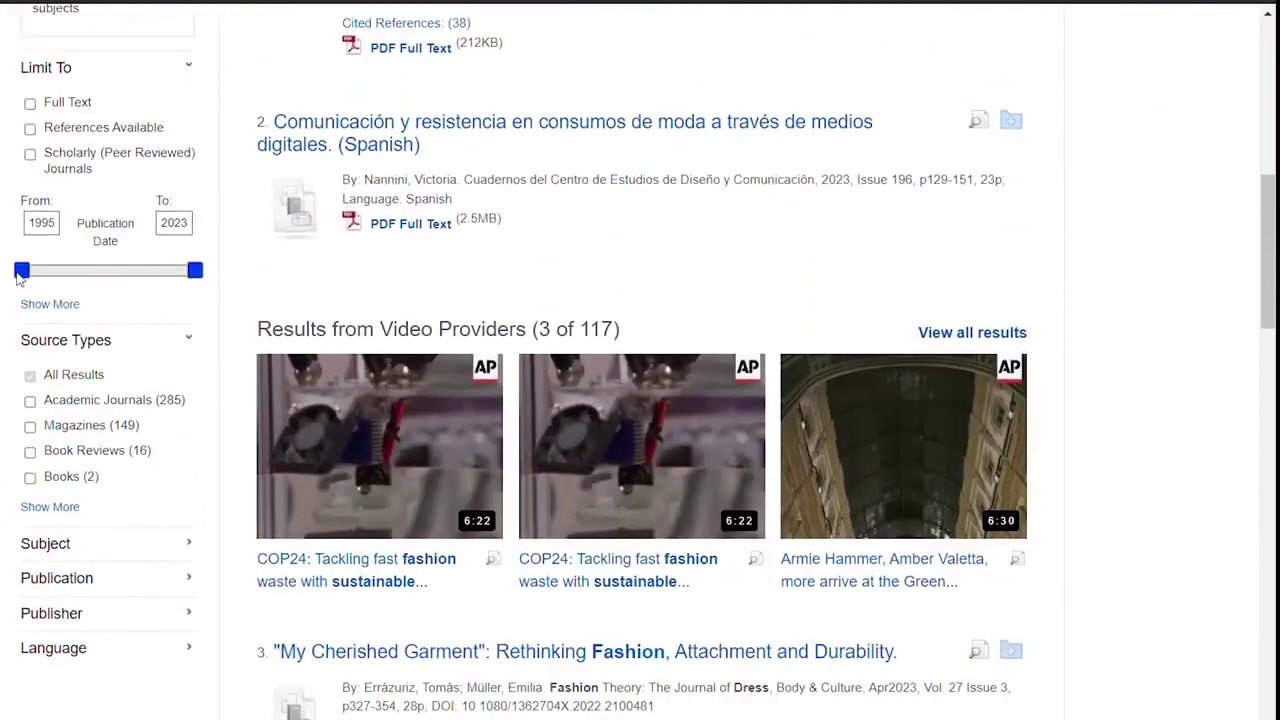
pyautogui.scroll(1, 105, 476)
pyautogui.scroll(10, 113, 476)
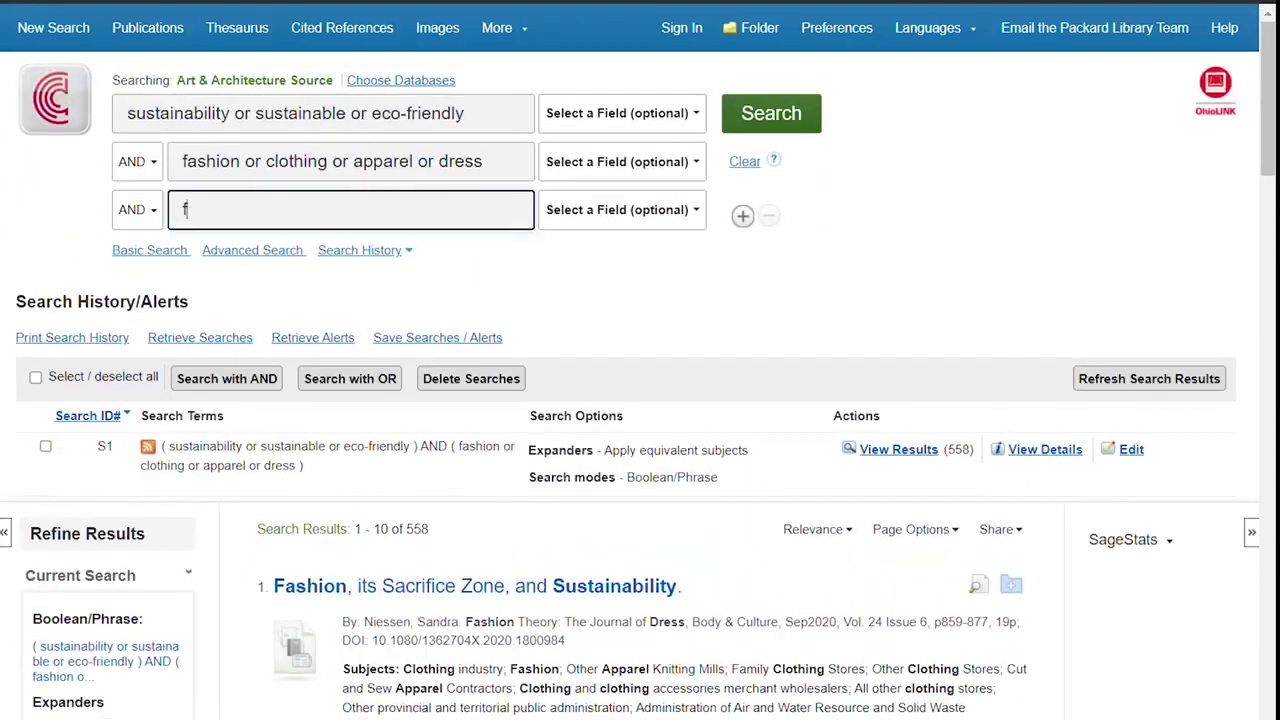
# Add 'fibers' to the search, rerun it, and scroll through the 60 results
pyautogui.write('ibers')
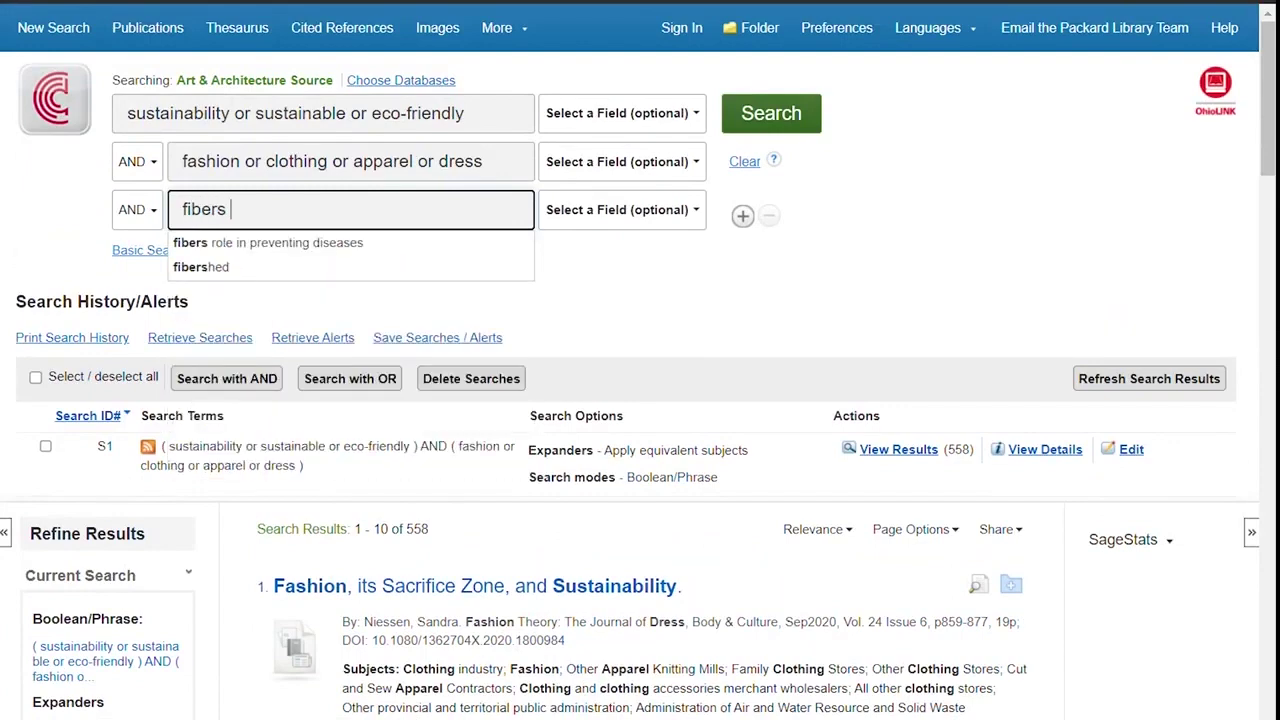
pyautogui.click(745, 115)
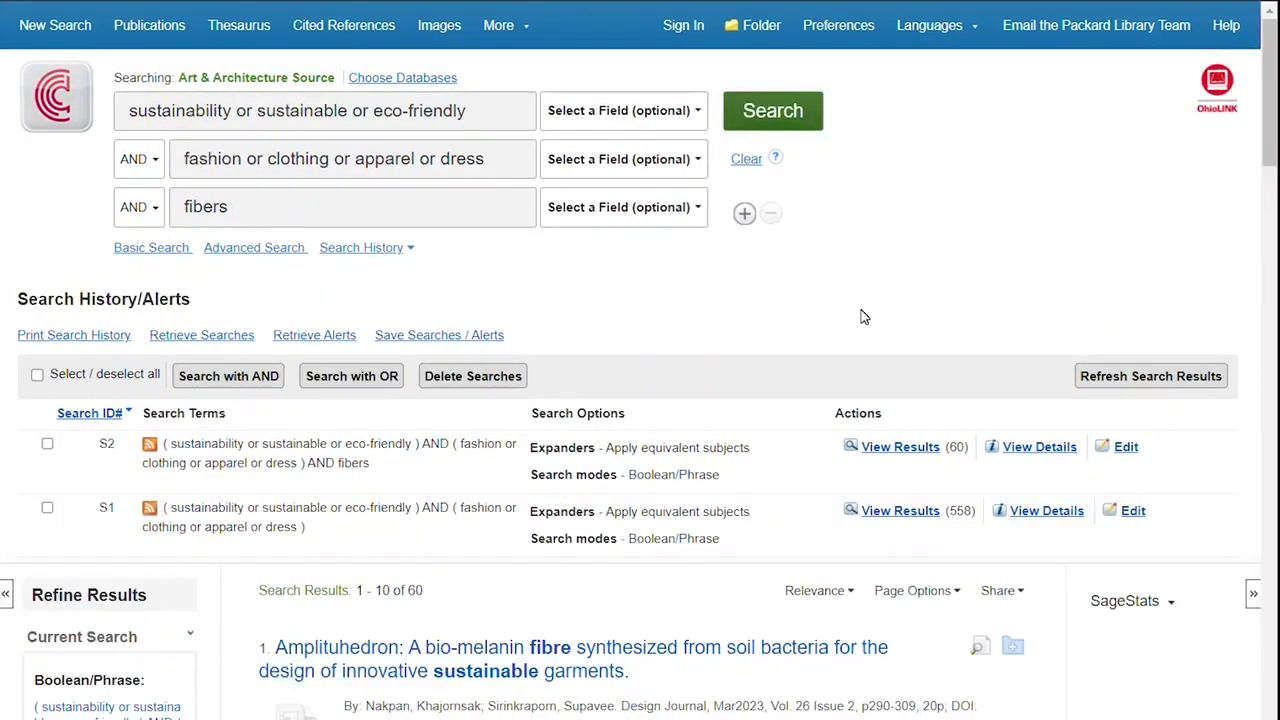
pyautogui.scroll(-1, 862, 316)
pyautogui.scroll(-4, 640, 360)
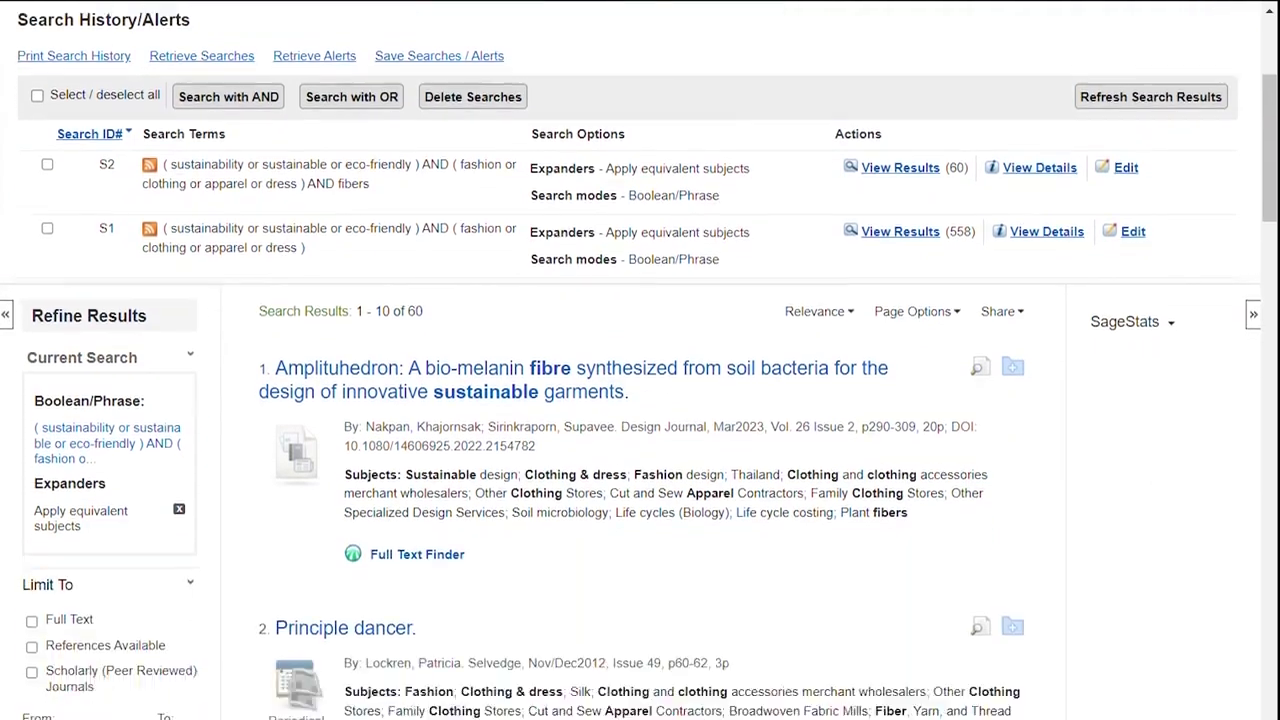
pyautogui.scroll(-2, 864, 316)
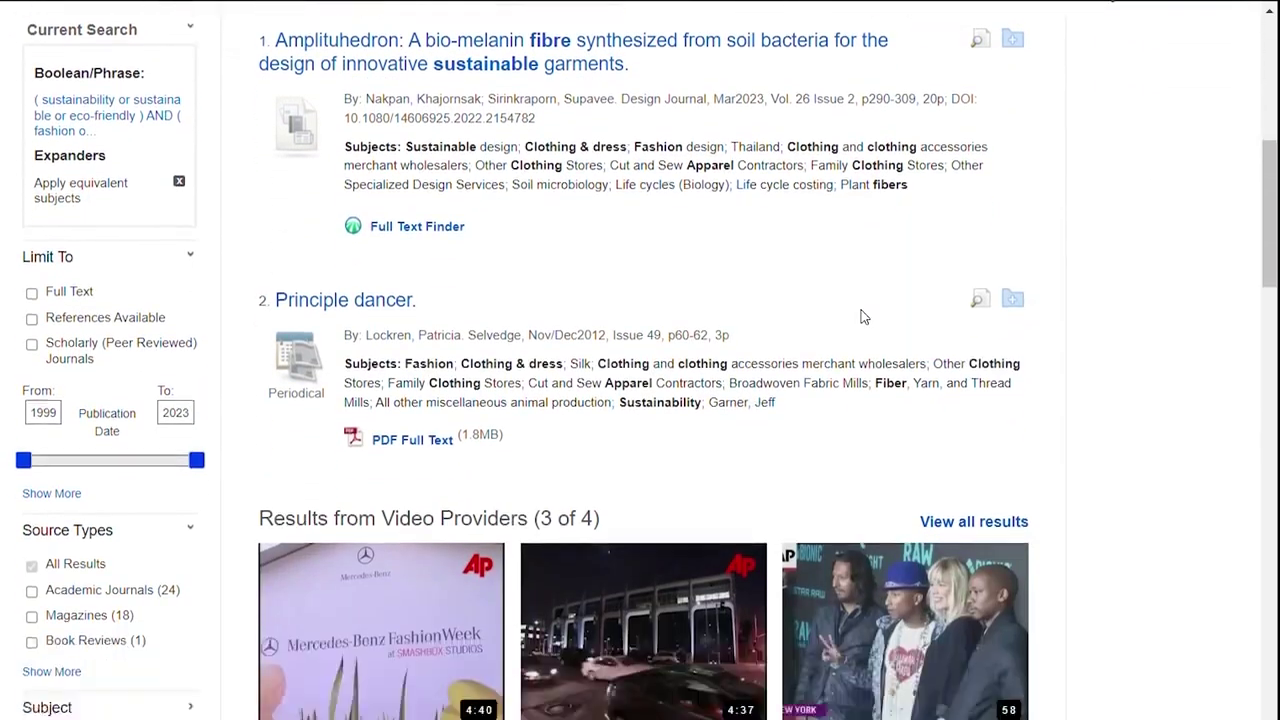
pyautogui.scroll(-5, 629, 322)
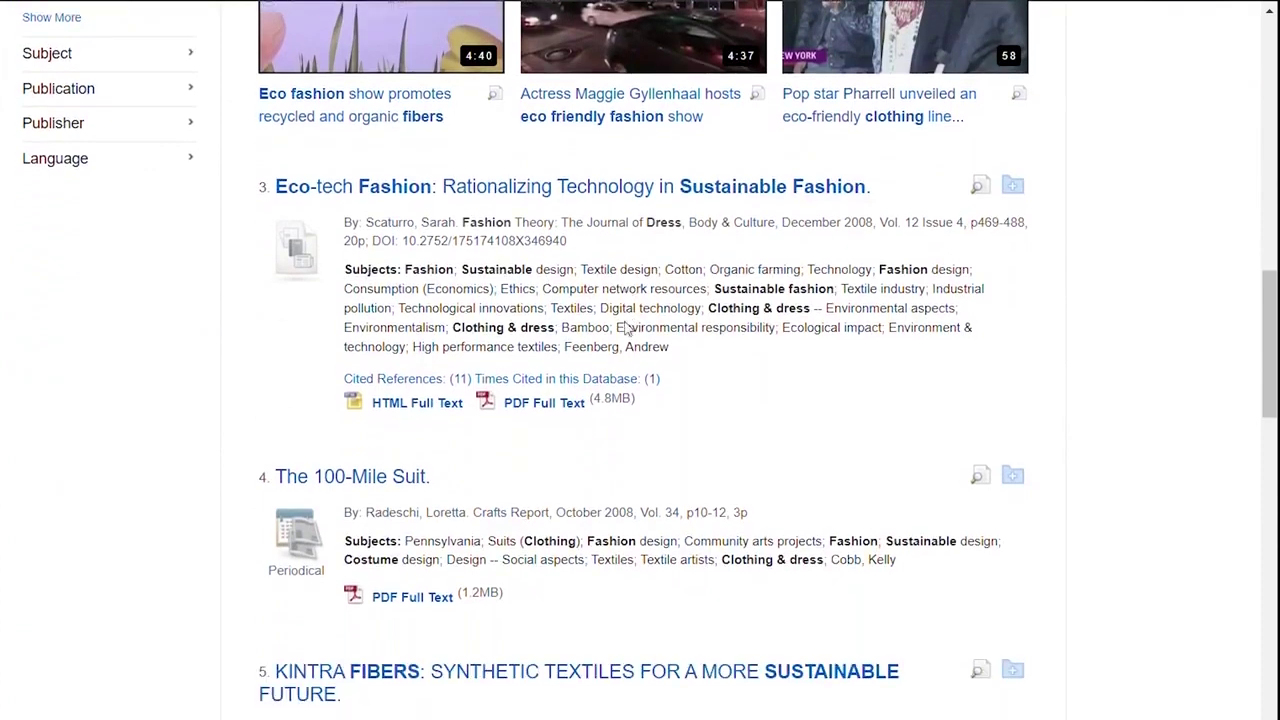
pyautogui.click(432, 410)
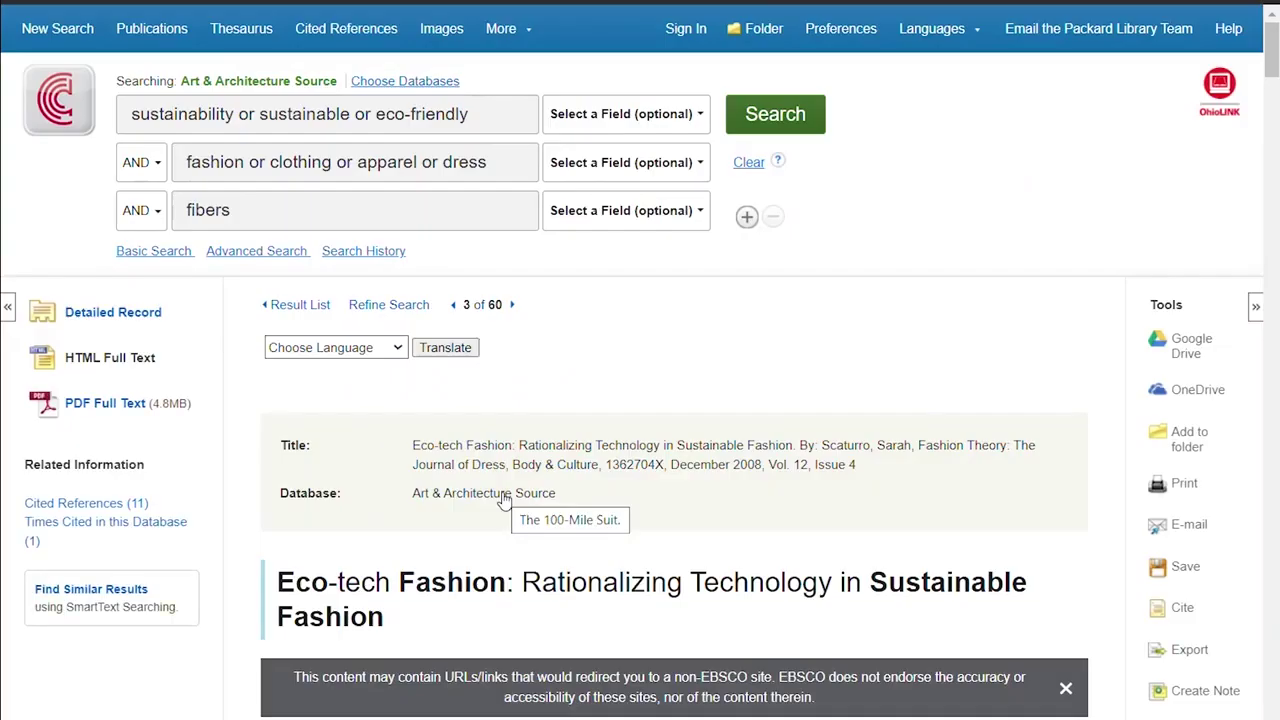
pyautogui.click(380, 350)
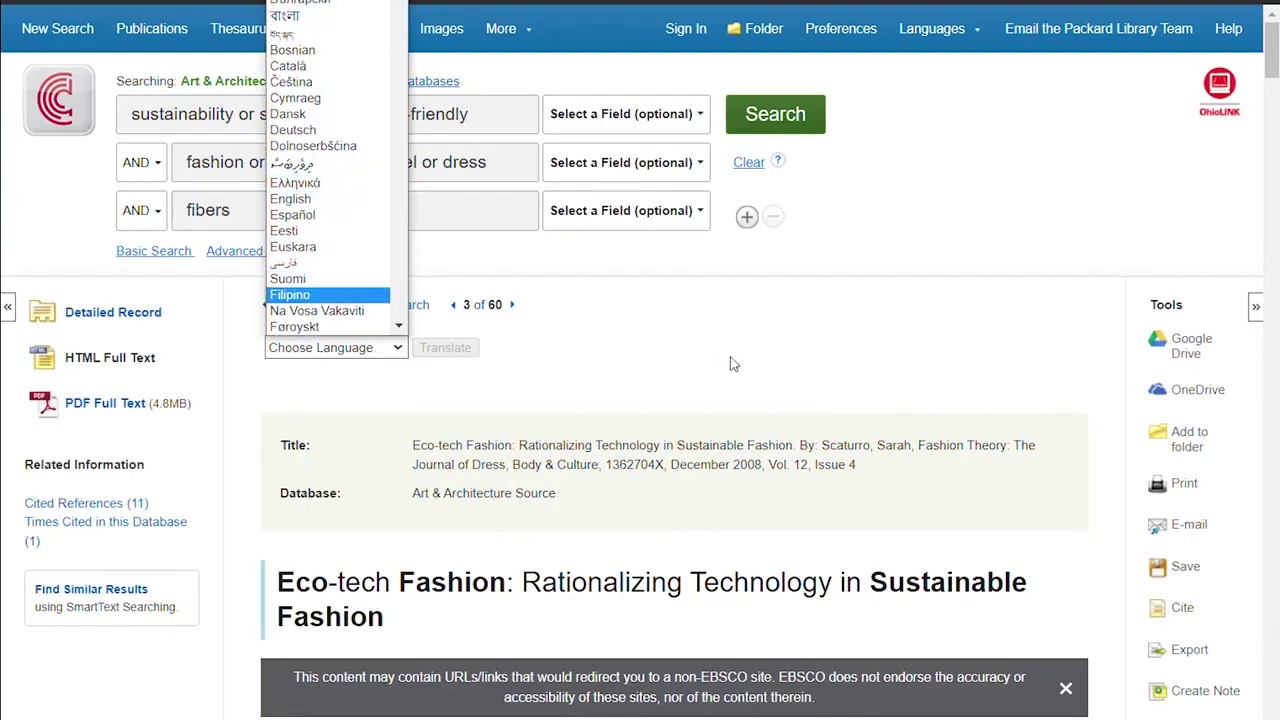
pyautogui.scroll(-3, 729, 363)
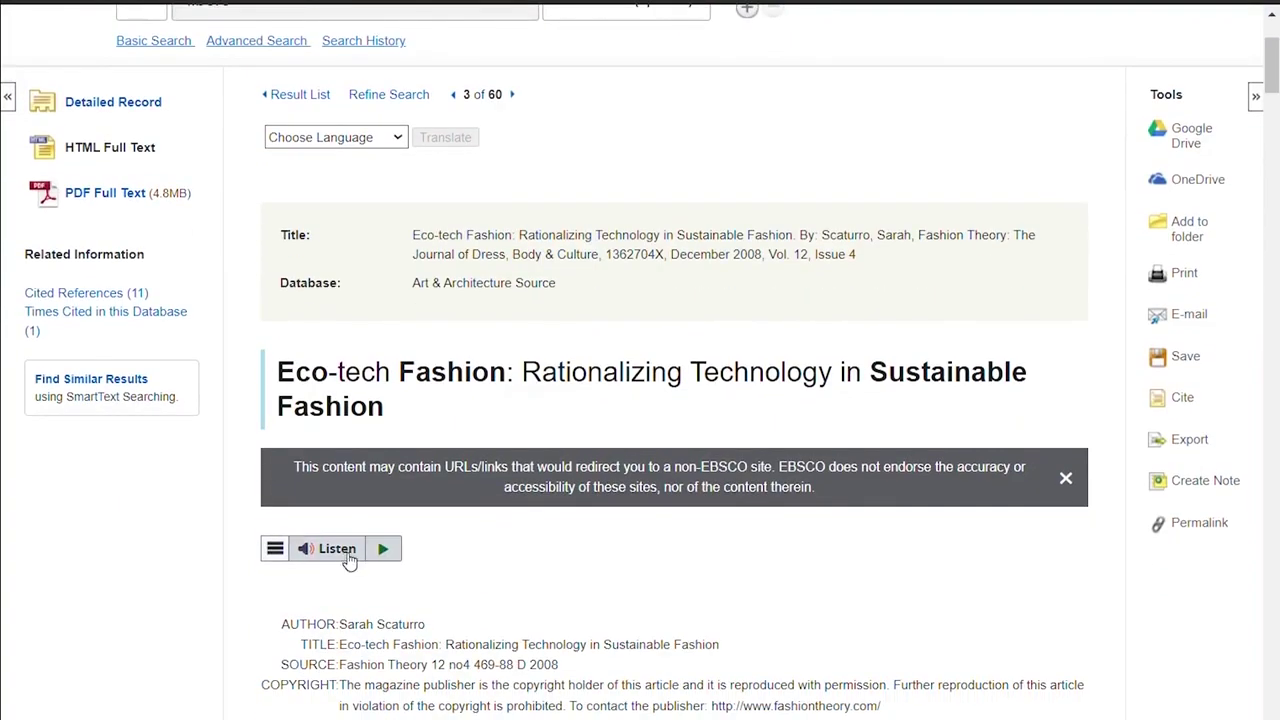
pyautogui.click(386, 550)
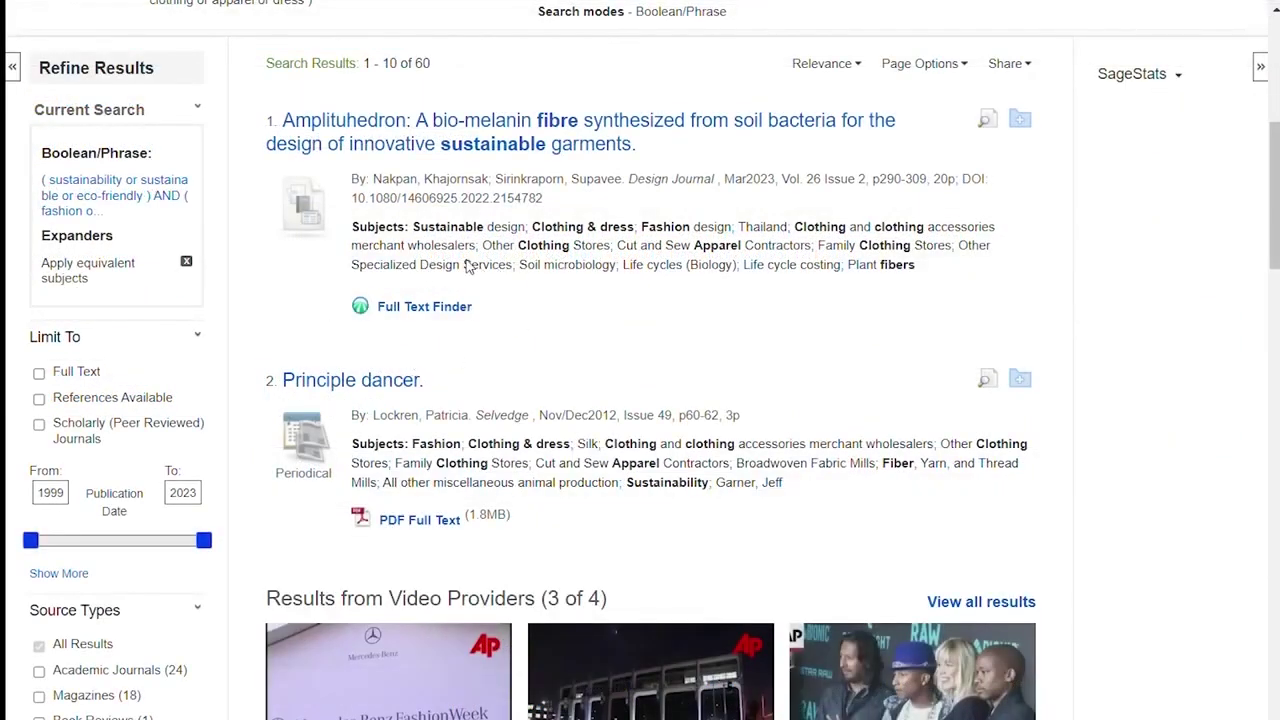
pyautogui.click(407, 312)
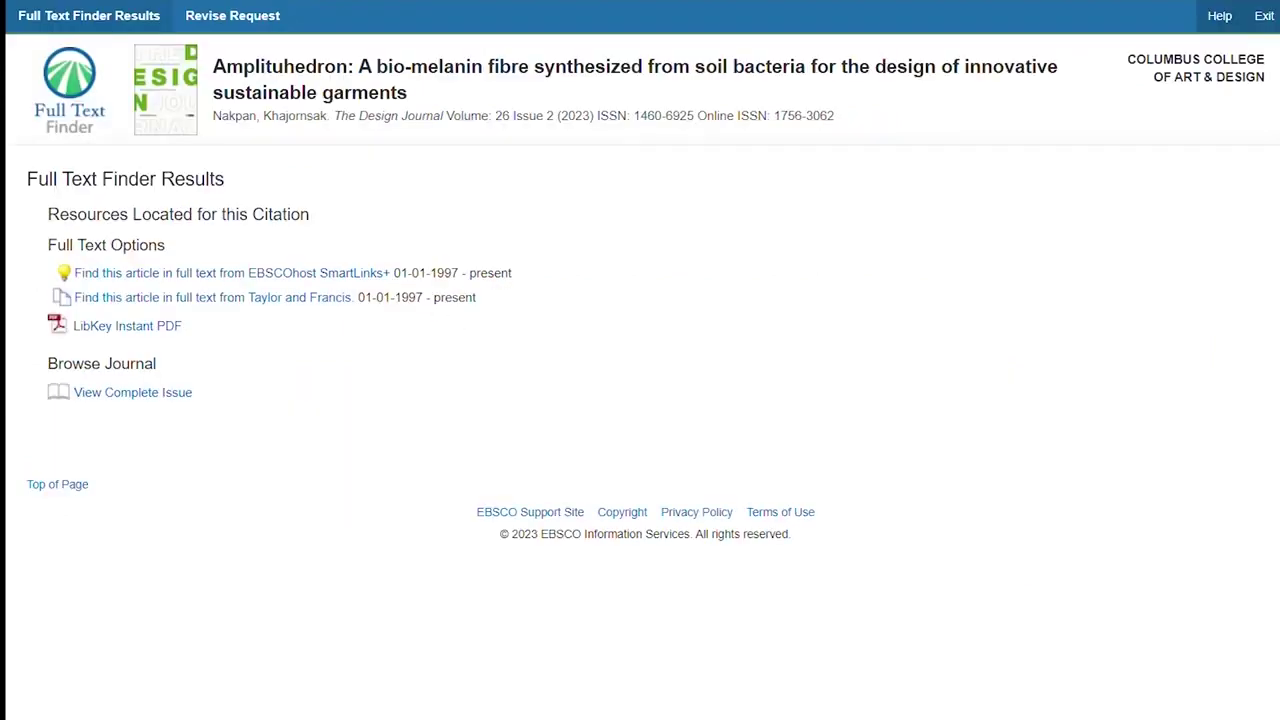
pyautogui.click(347, 295)
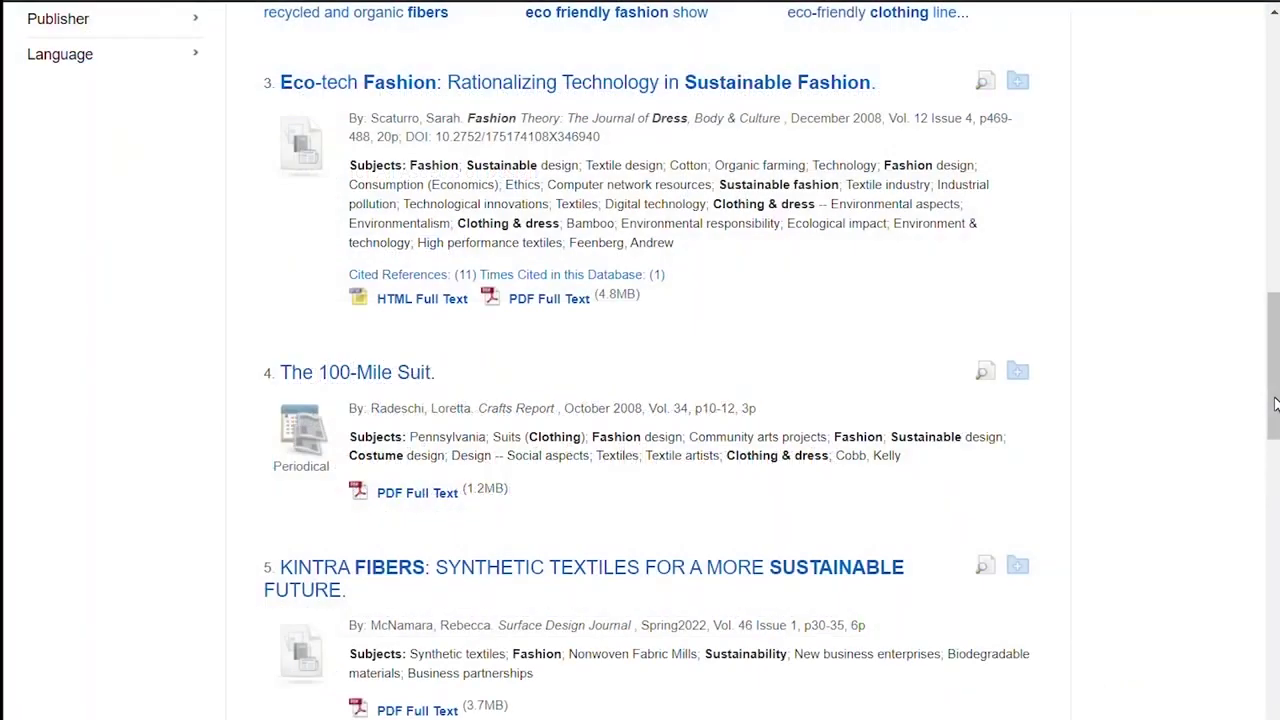
# Scroll the result list down to the KINTRA FIBERS article, result 5
pyautogui.scroll(-1, 1090, 363)
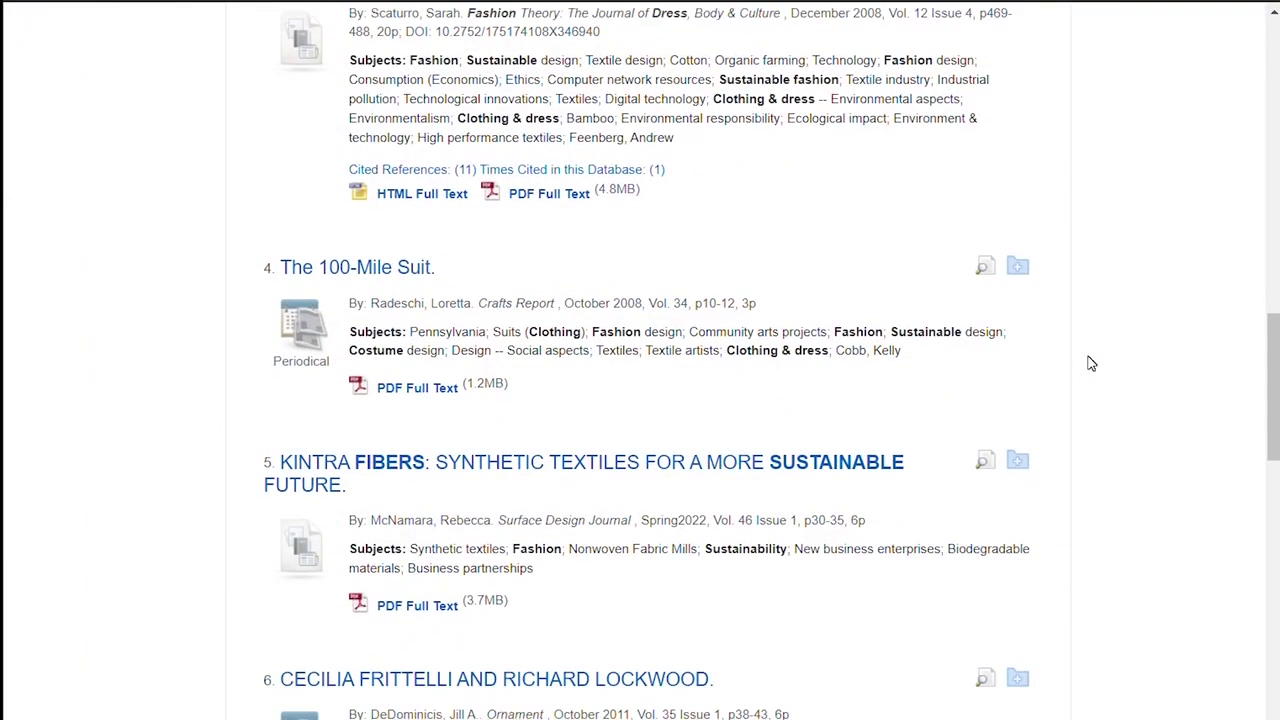
pyautogui.scroll(-1, 1090, 363)
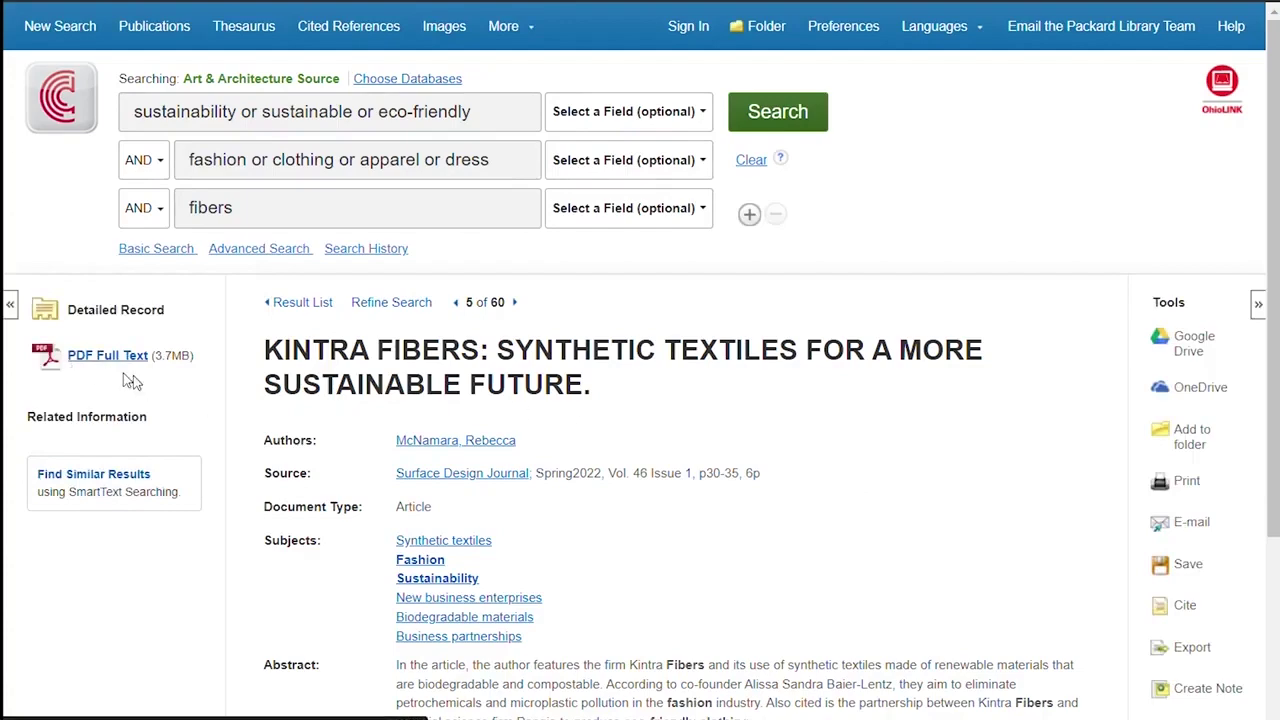
pyautogui.scroll(-1, 288, 412)
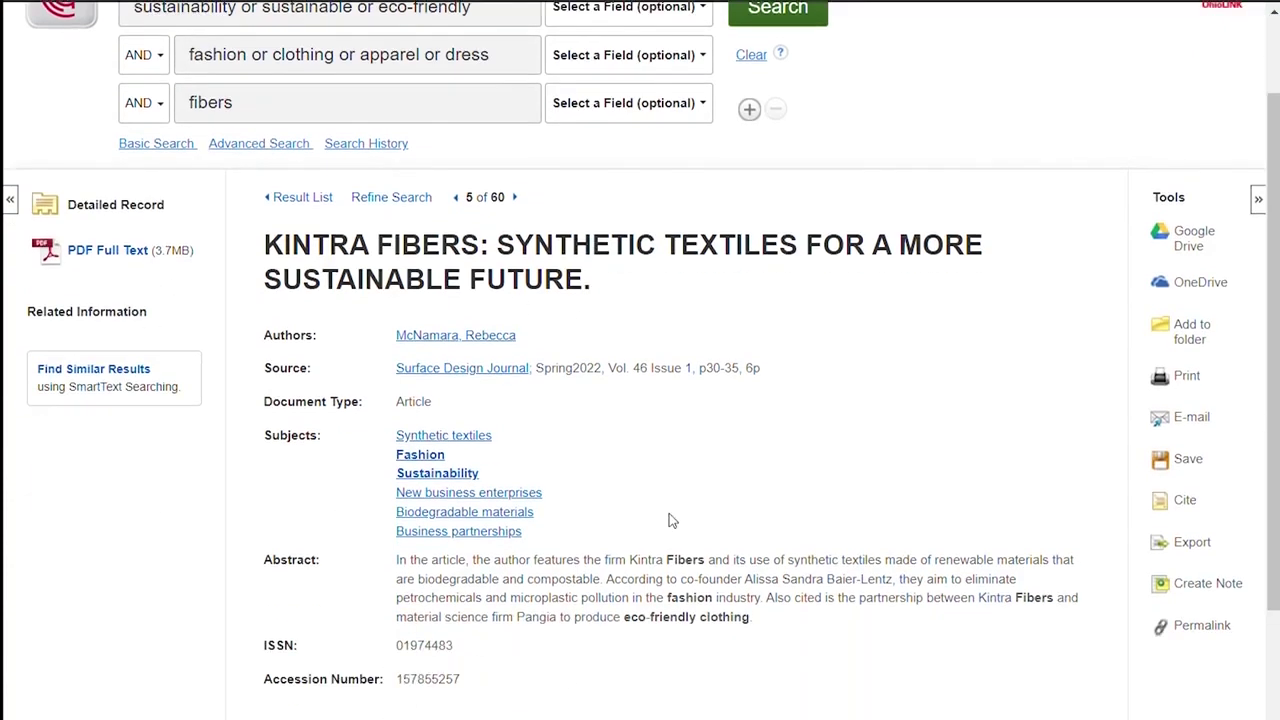
pyautogui.scroll(1, 753, 507)
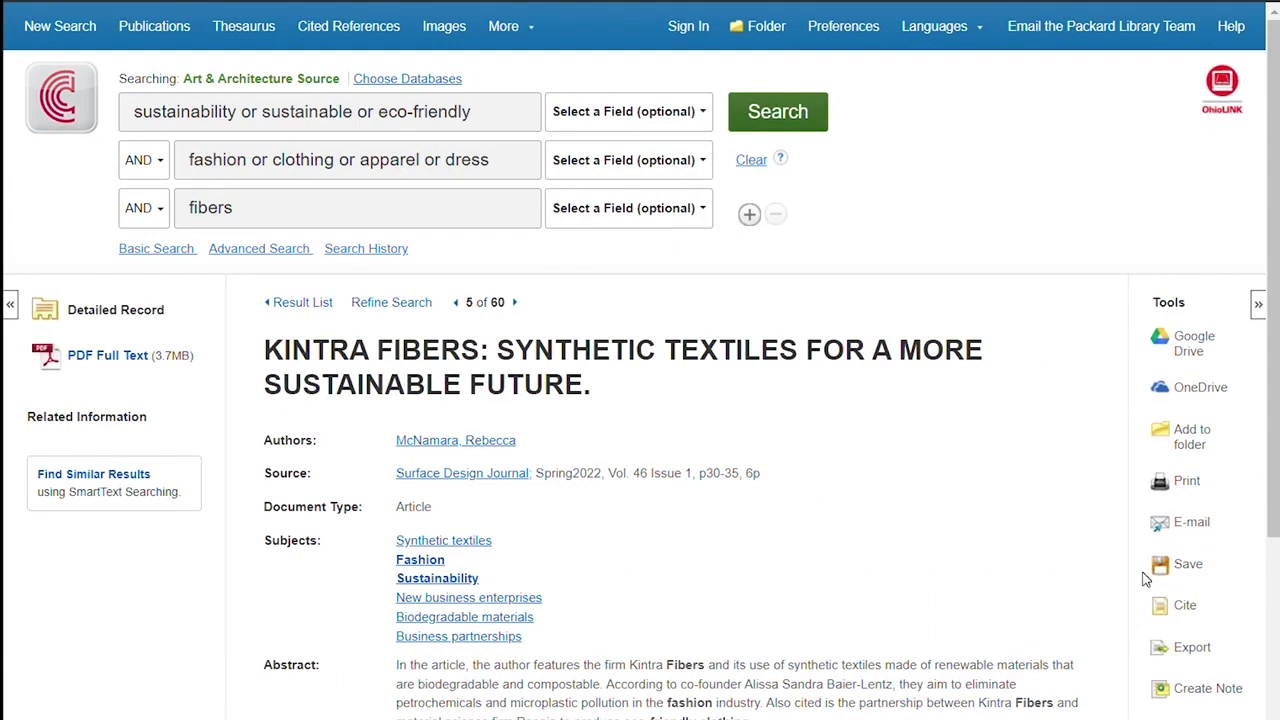
# Show the KINTRA FIBERS article's citations and highlight the MLA citation text
pyautogui.click(1166, 611)
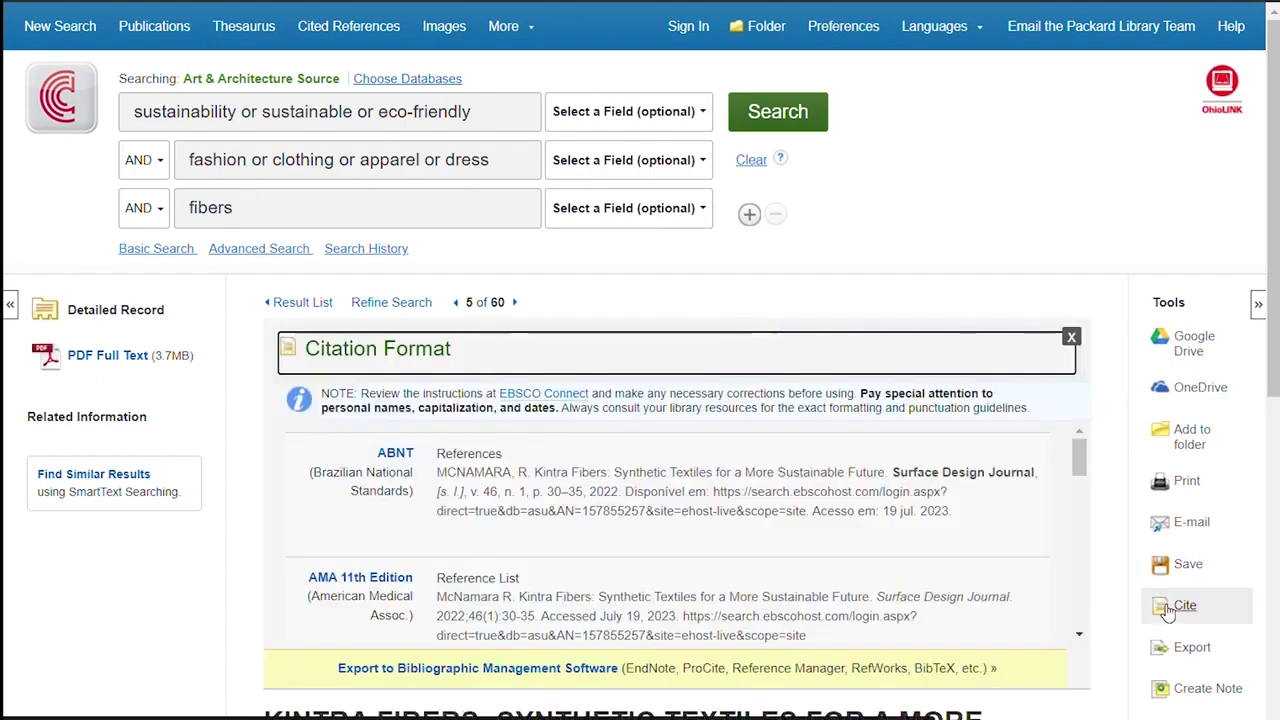
pyautogui.moveTo(1080, 458); pyautogui.dragTo(1099, 595)
pyautogui.moveTo(899, 565); pyautogui.dragTo(416, 519)
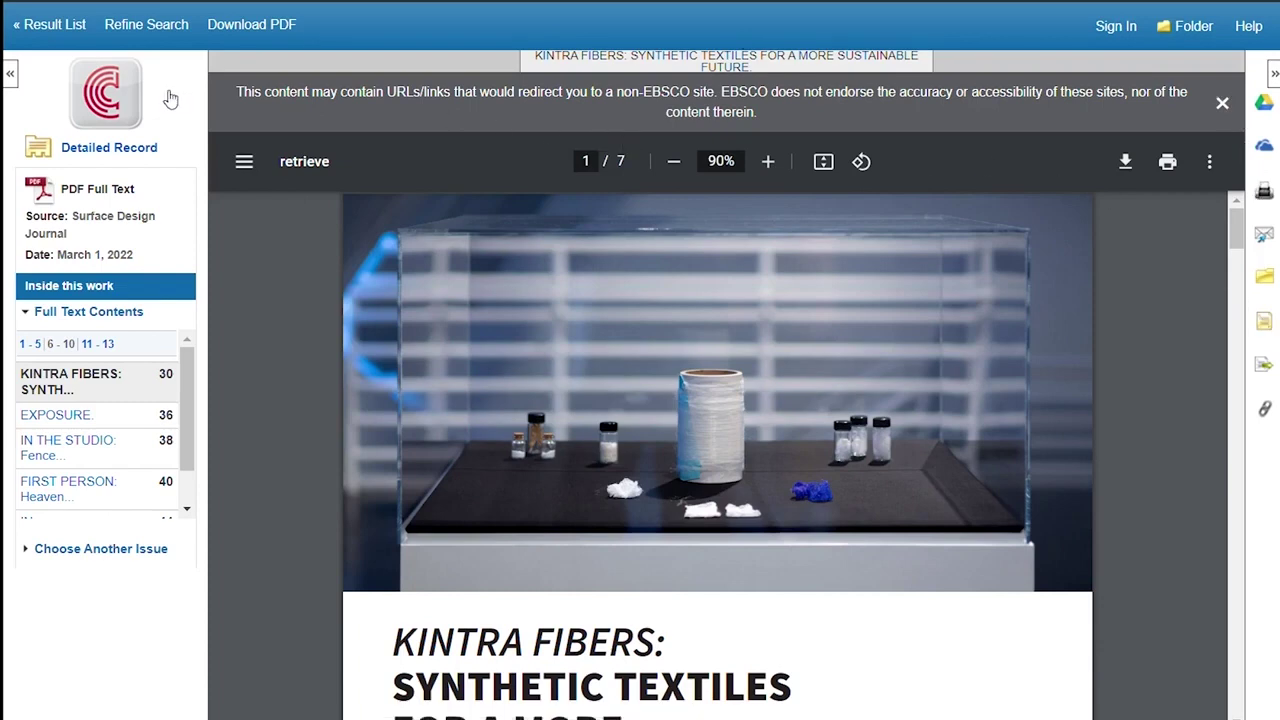
# Back in the result list, add KINTRA FIBERS, Eco-tech Fashion and Amplituhedron to the folder
pyautogui.click(62, 33)
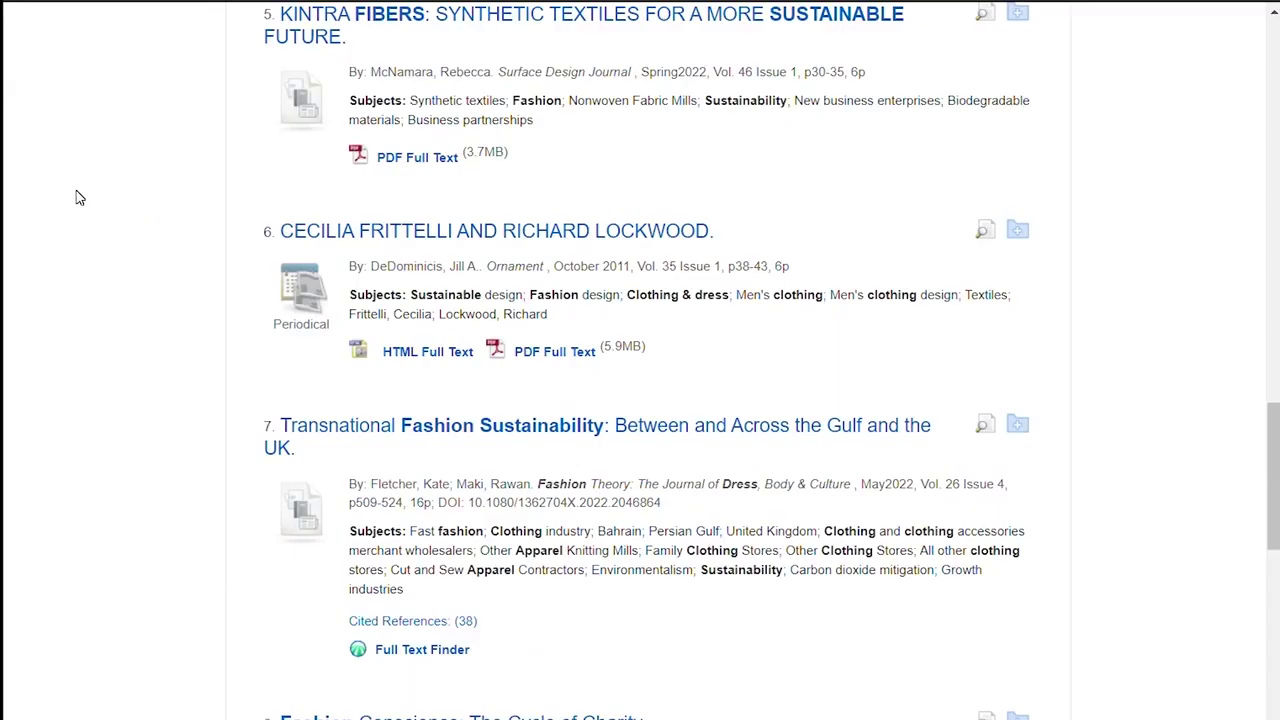
pyautogui.click(1018, 432)
pyautogui.scroll(2, 955, 377)
pyautogui.scroll(3, 955, 384)
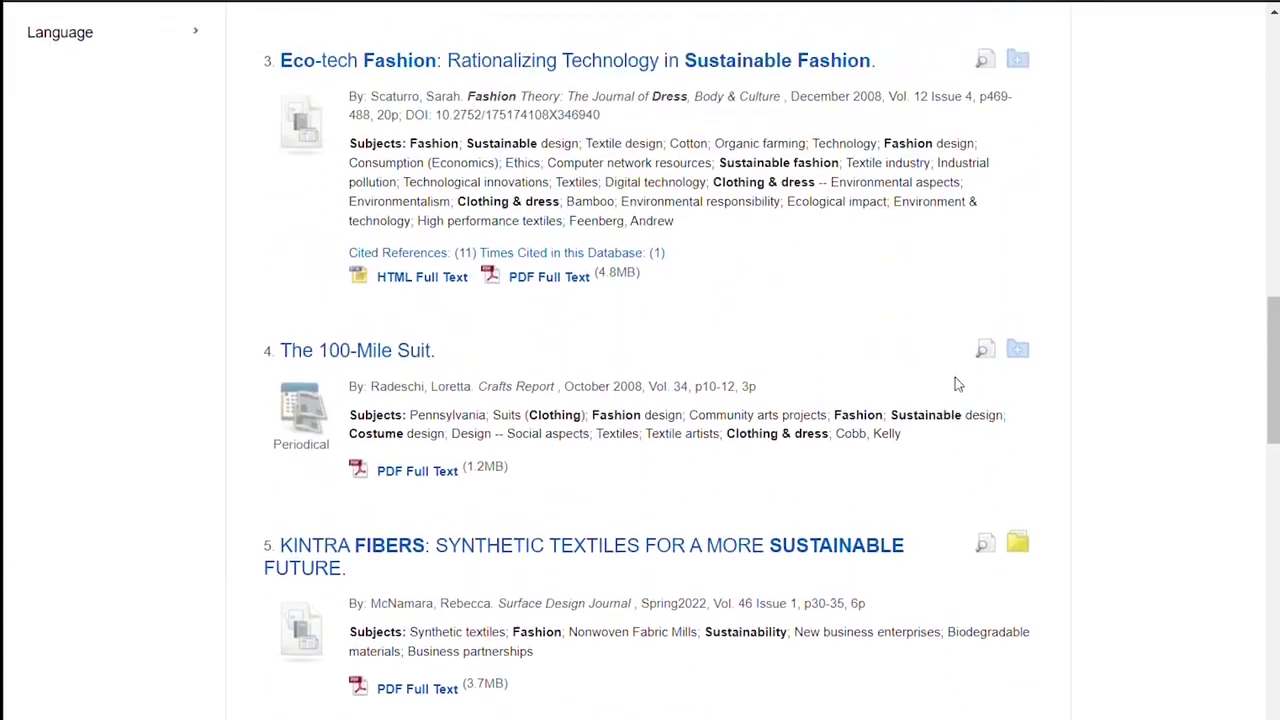
pyautogui.click(1017, 167)
pyautogui.scroll(6, 990, 200)
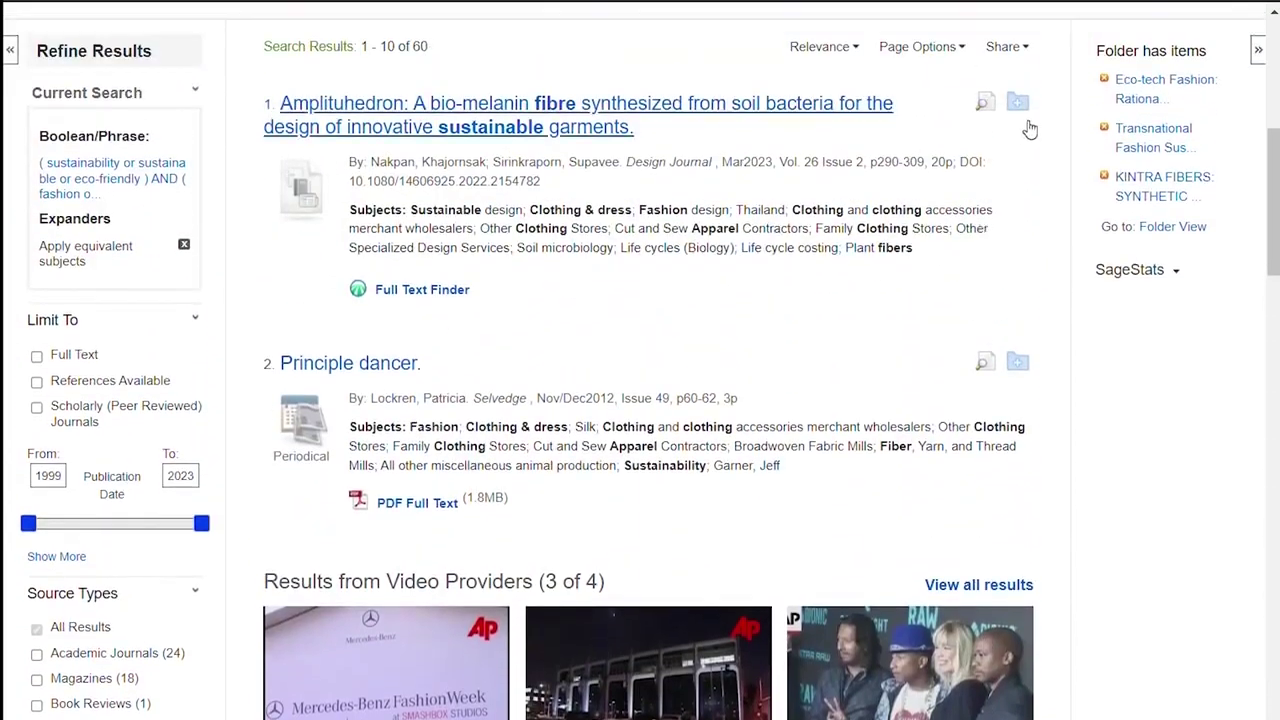
pyautogui.click(1018, 103)
pyautogui.scroll(5, 1020, 160)
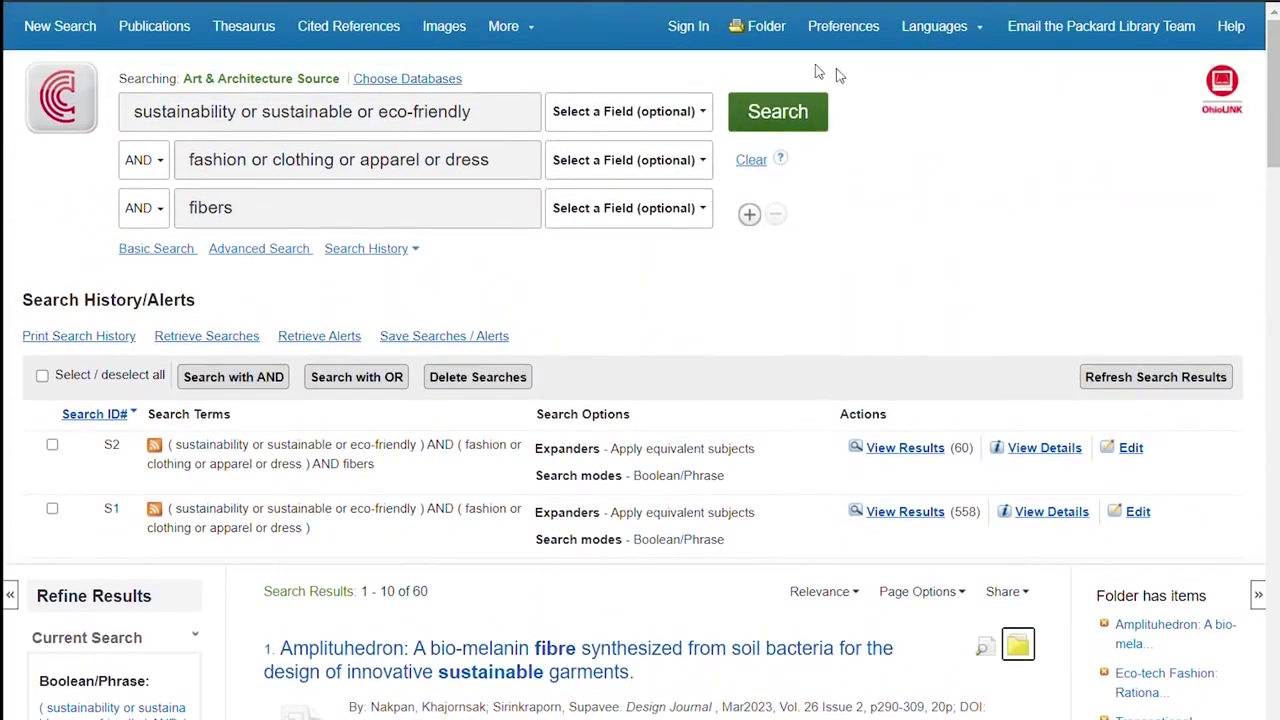
# Prepare an e-mail of the folder's articles with MLA 9th Edition citations
pyautogui.click(752, 30)
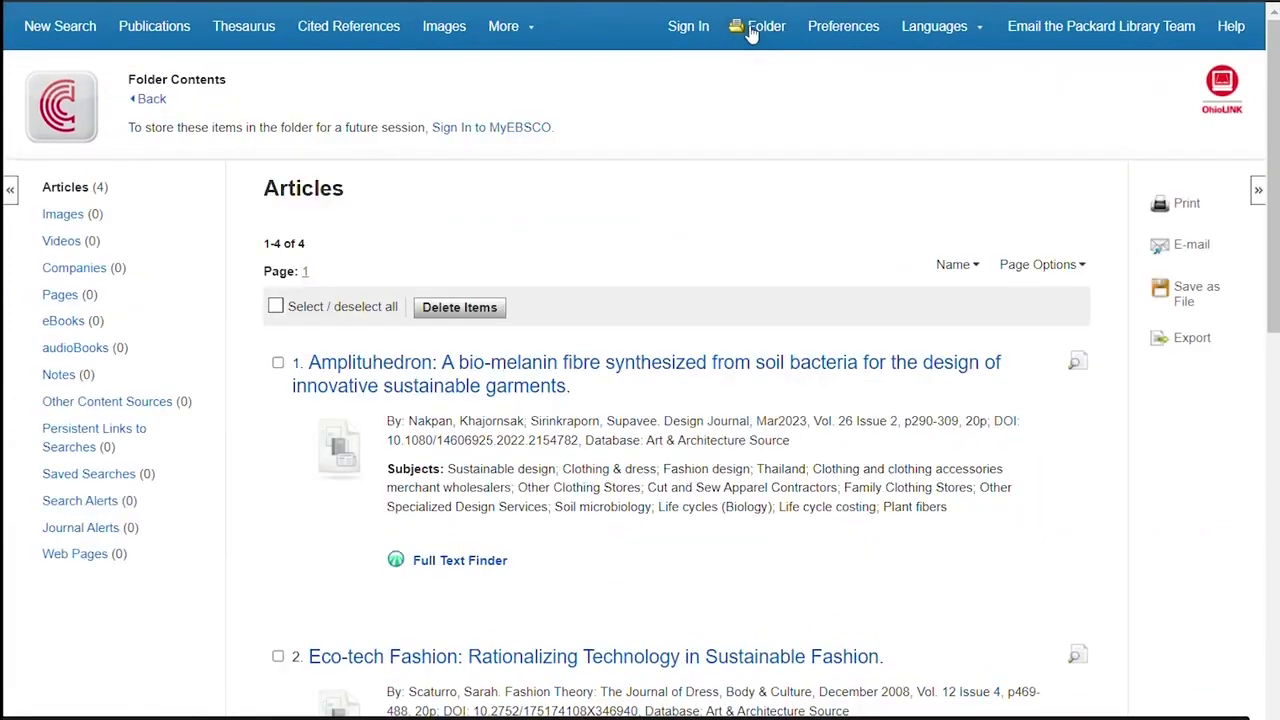
pyautogui.click(1158, 247)
pyautogui.click(647, 391)
pyautogui.click(706, 418)
pyautogui.click(706, 553)
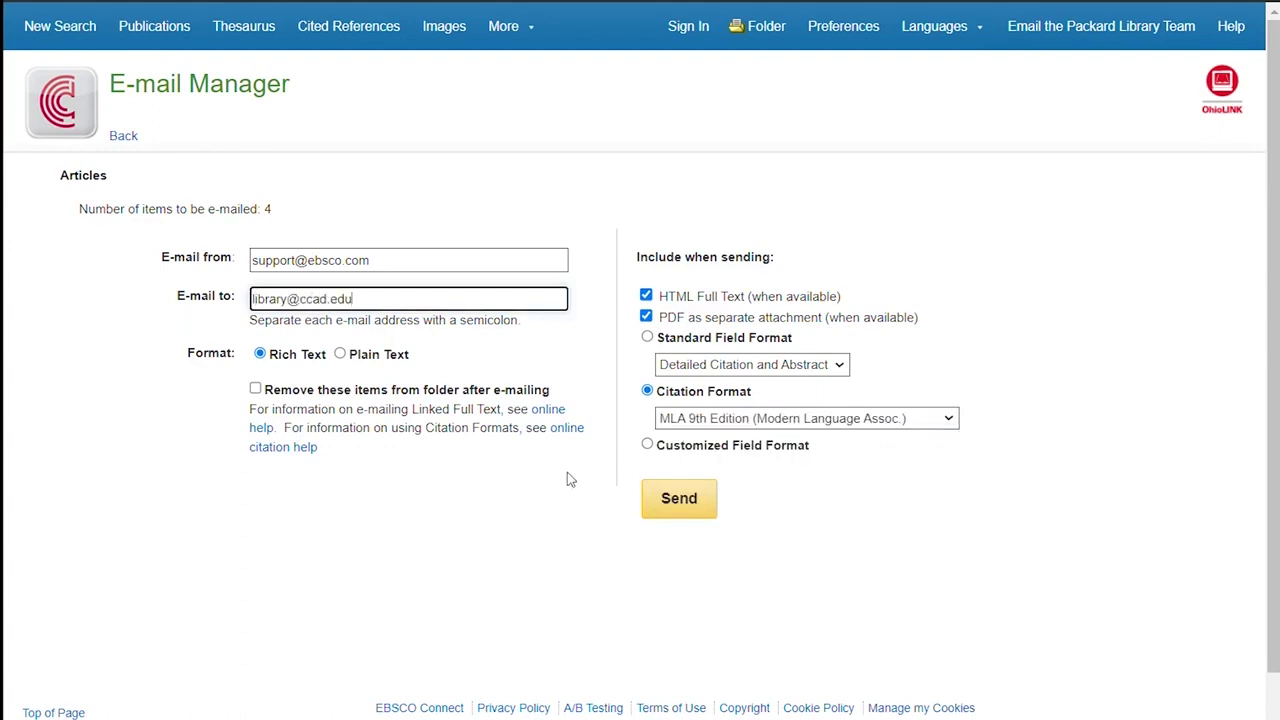
# Send the e-mail, then go to the EBSCO sign-in page
pyautogui.click(683, 500)
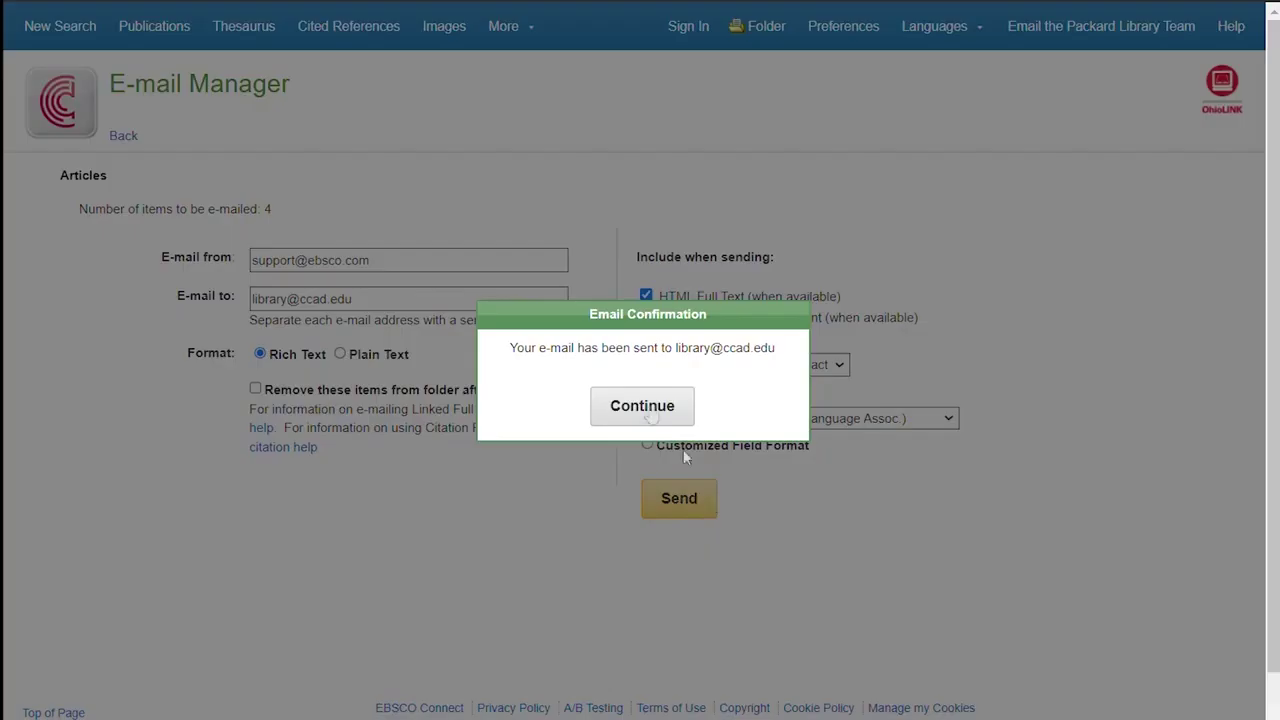
pyautogui.click(650, 413)
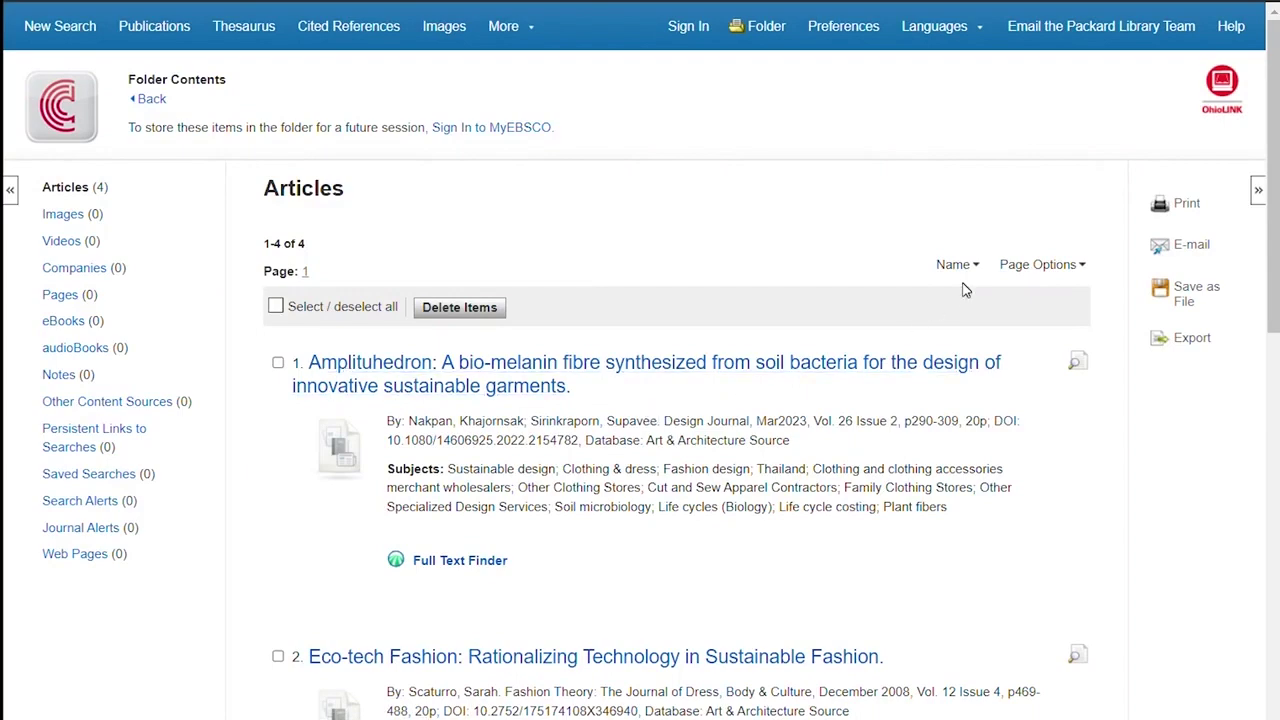
pyautogui.click(687, 28)
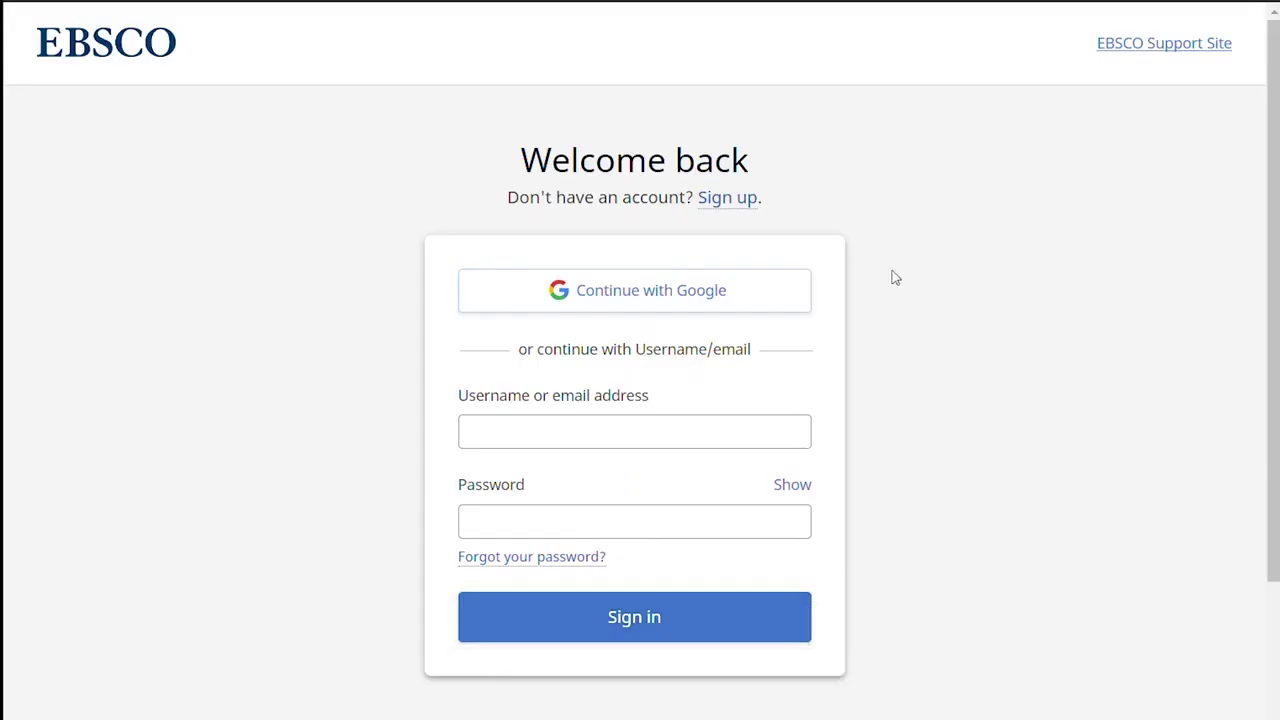
pyautogui.click(740, 208)
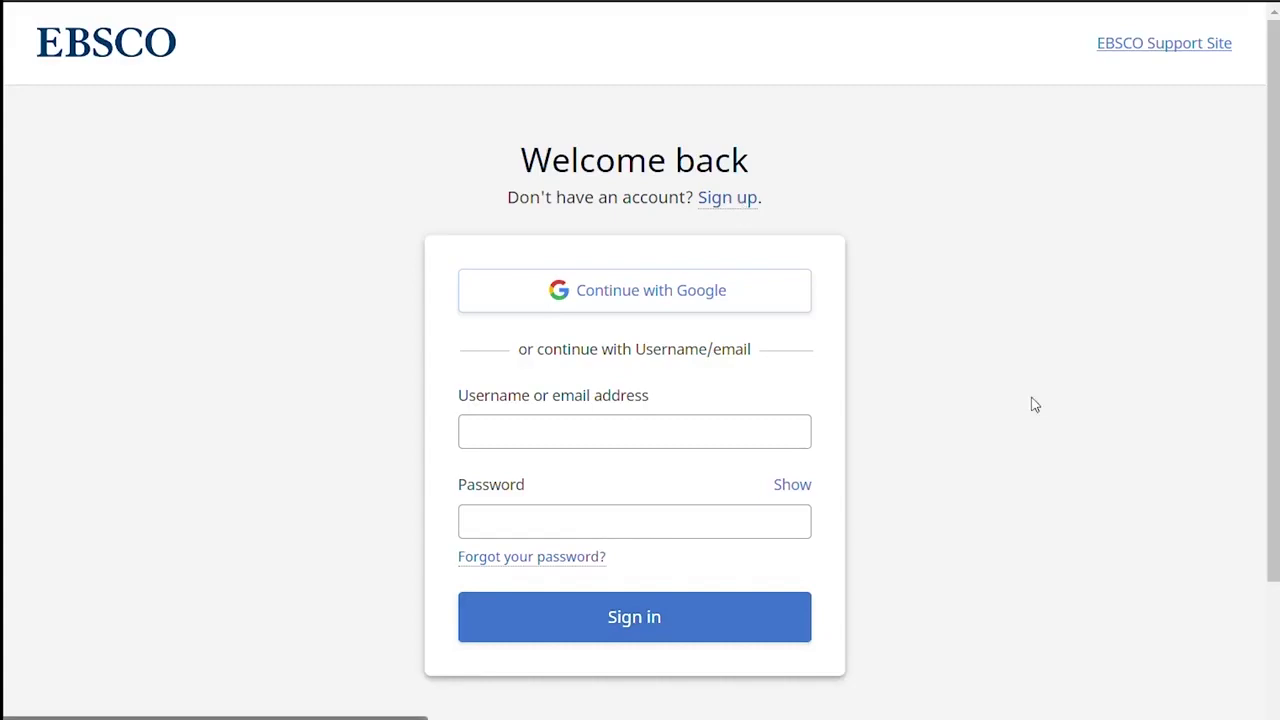